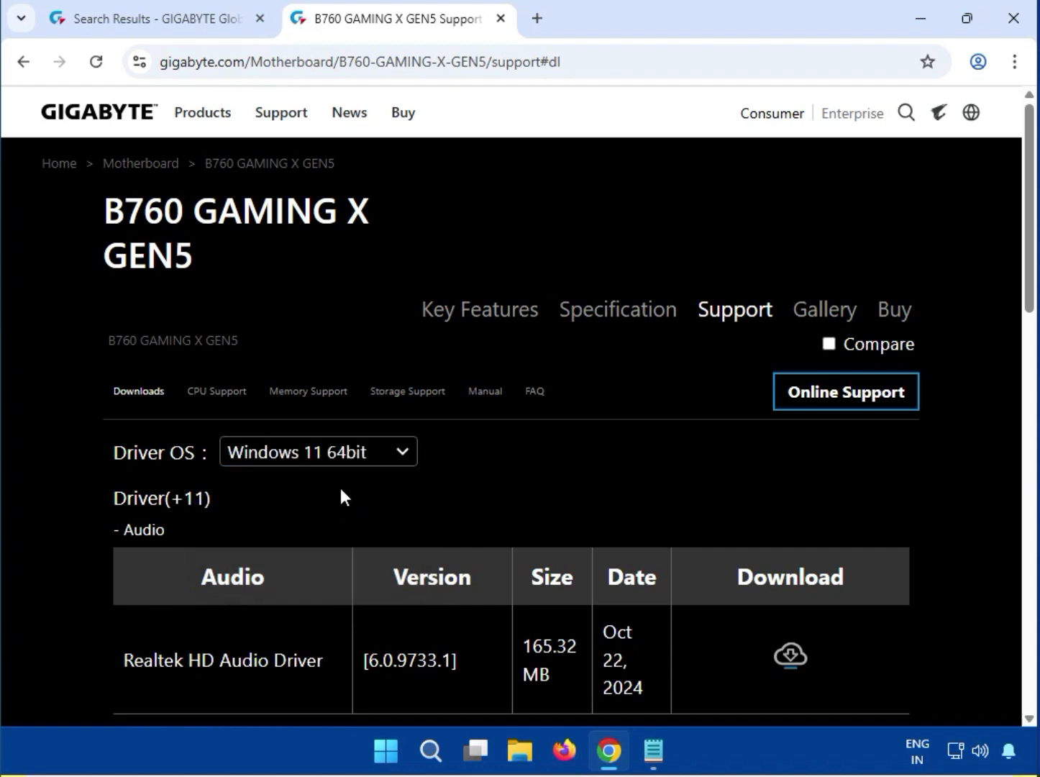
Step: Set the driver OS to Windows 11 64bit and highlight the Realtek HD Audio Driver entry
click(328, 459)
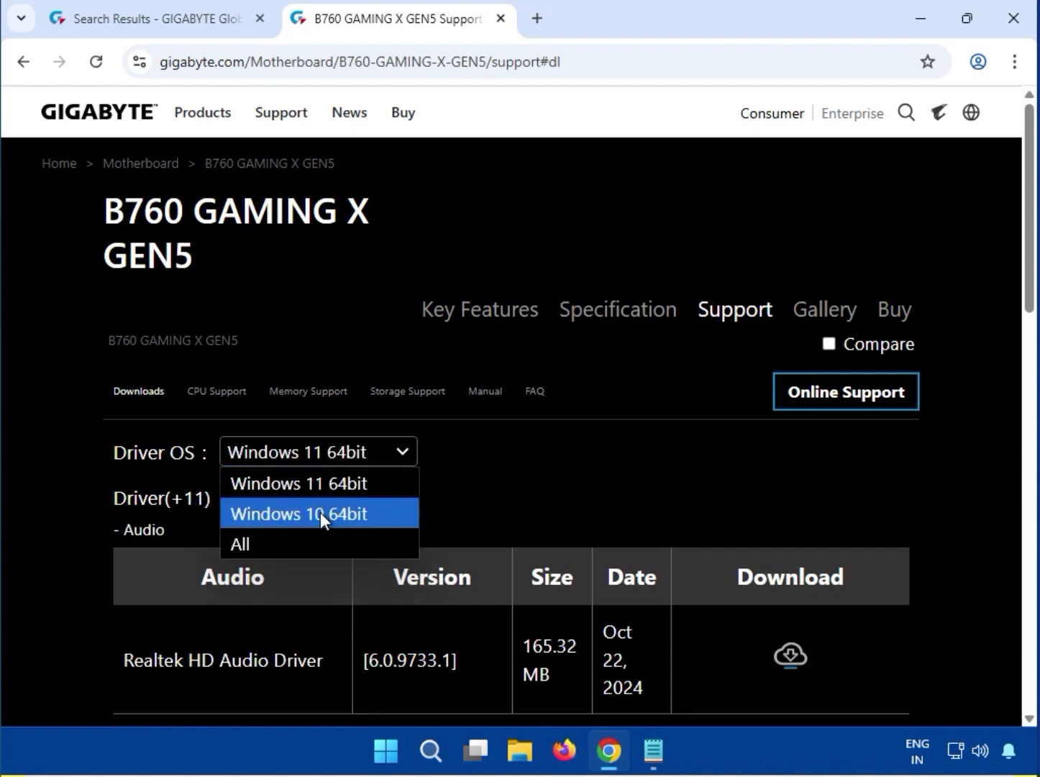
click(311, 484)
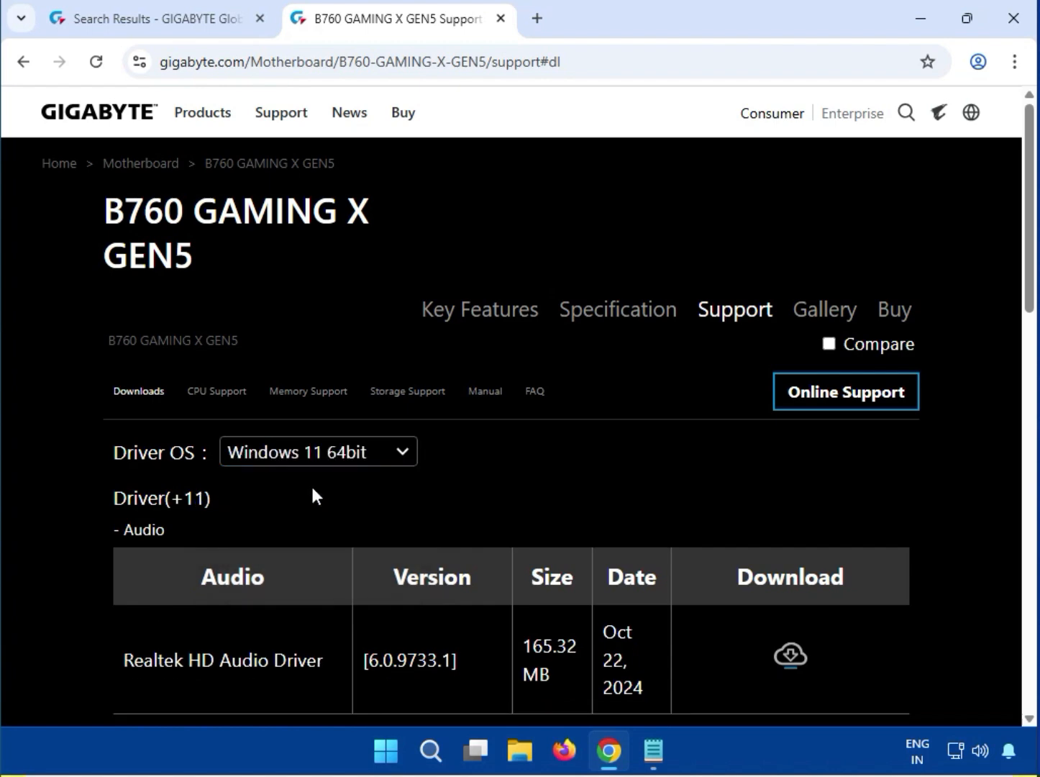
scroll(311, 483, down, 1)
scroll(311, 489, down, 1)
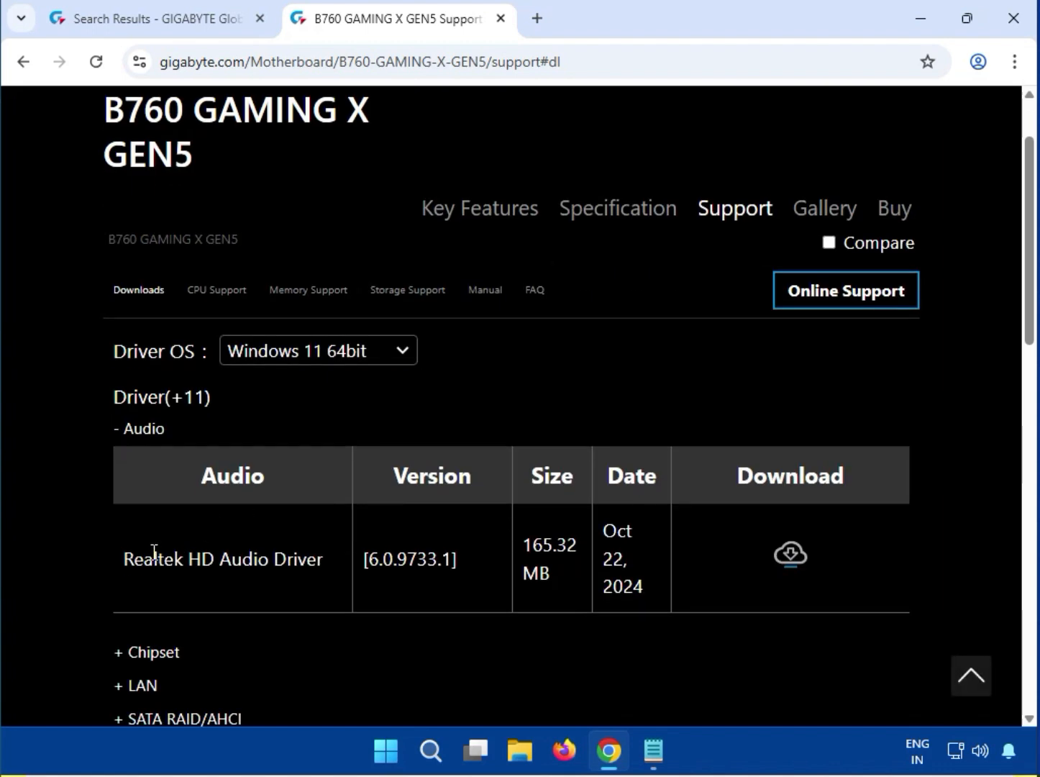
drag(154, 552, 308, 571)
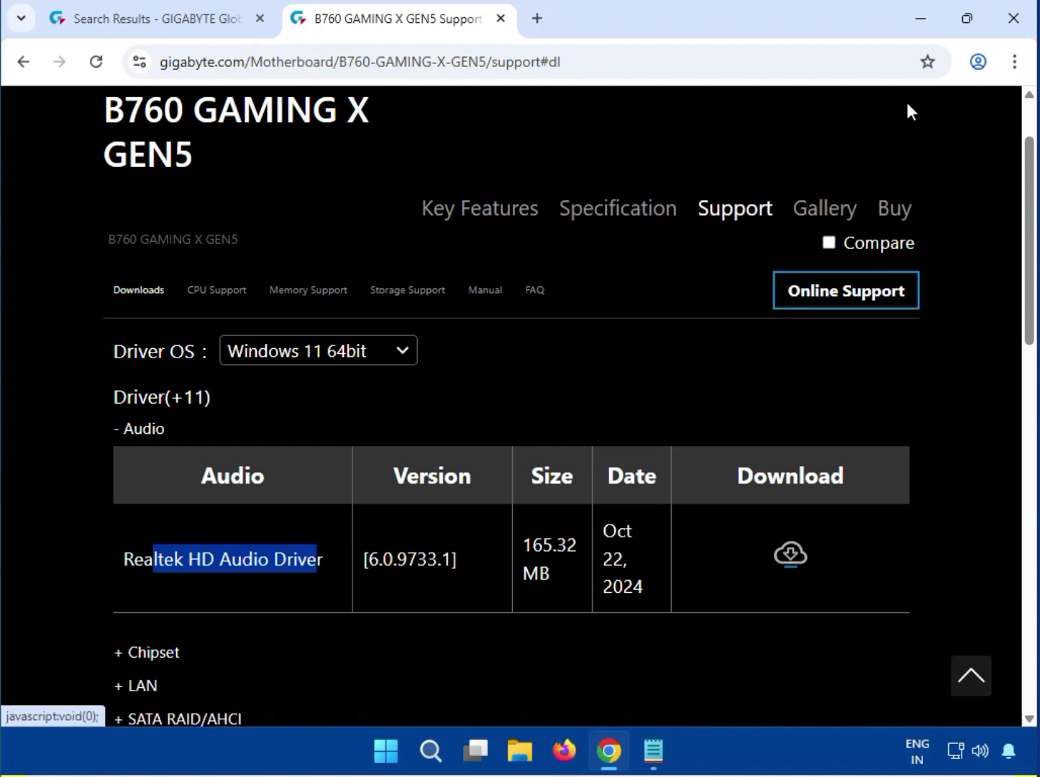
Step: Check the browser's download history, and return to the B760 GAMING X GEN5 support page
click(1014, 61)
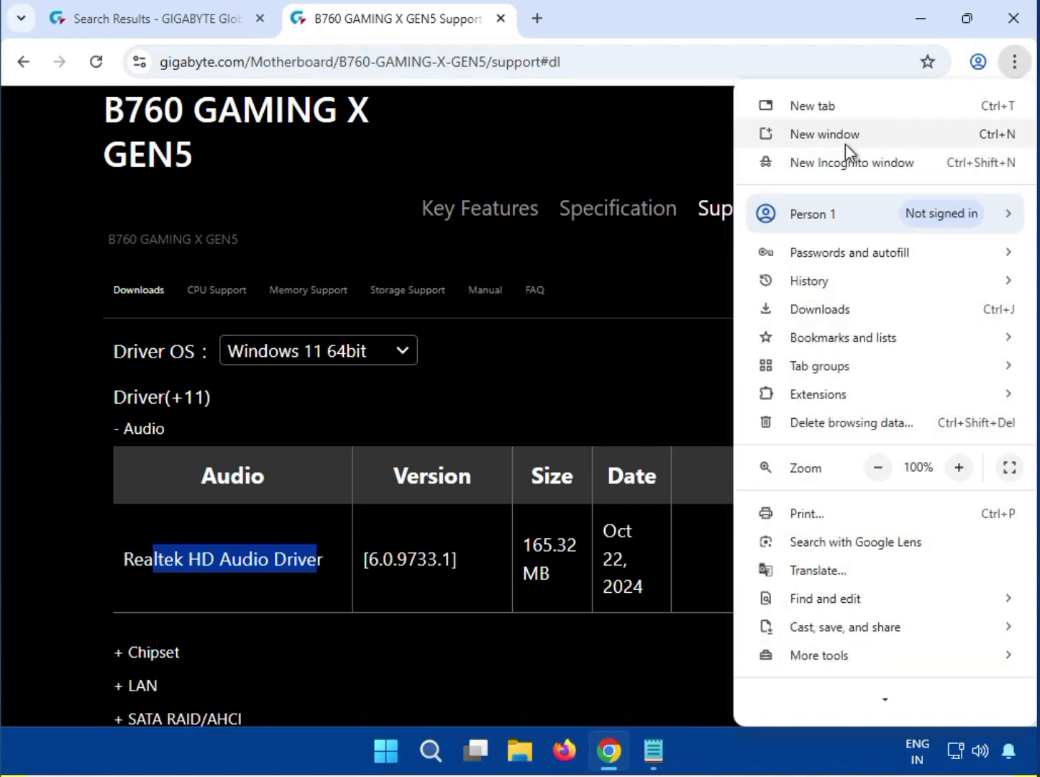
click(828, 311)
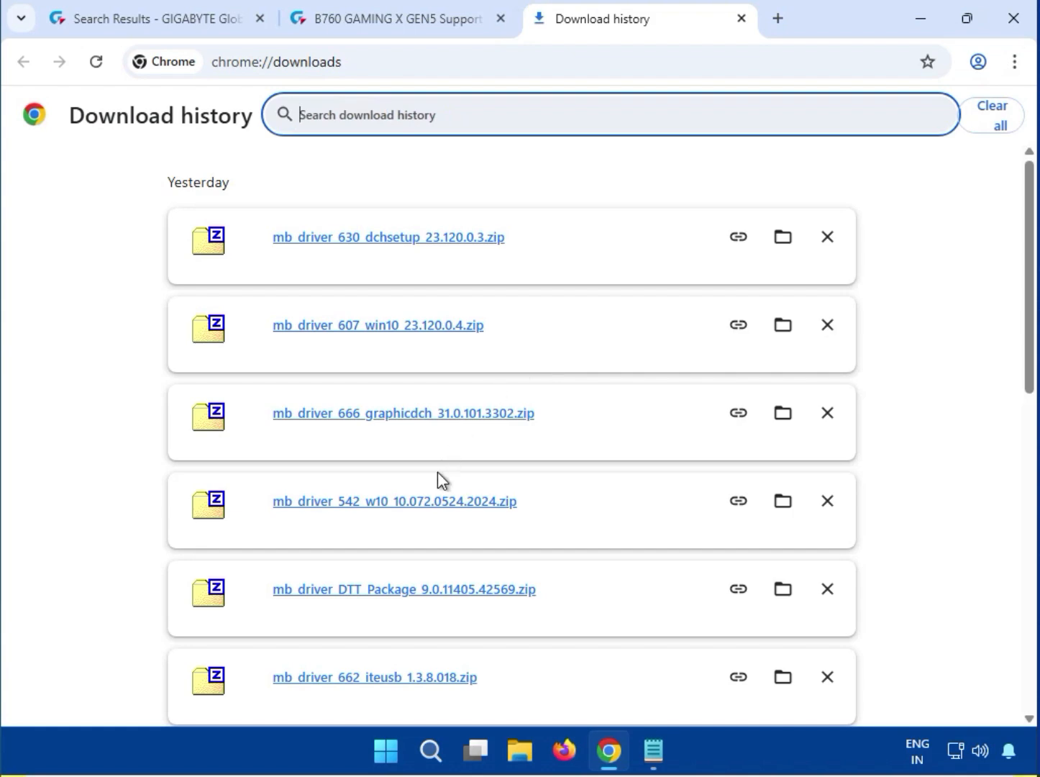
click(354, 15)
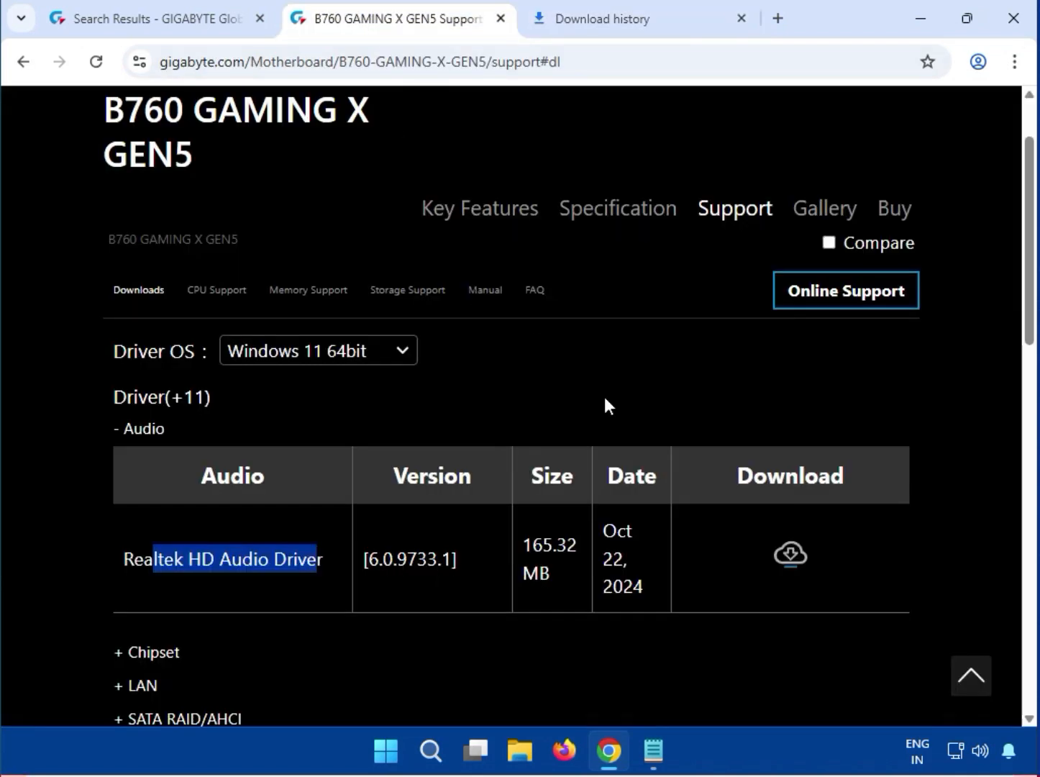
Step: Download the Realtek HD Audio Driver, close the download history page and open the downloaded zip archive
click(787, 552)
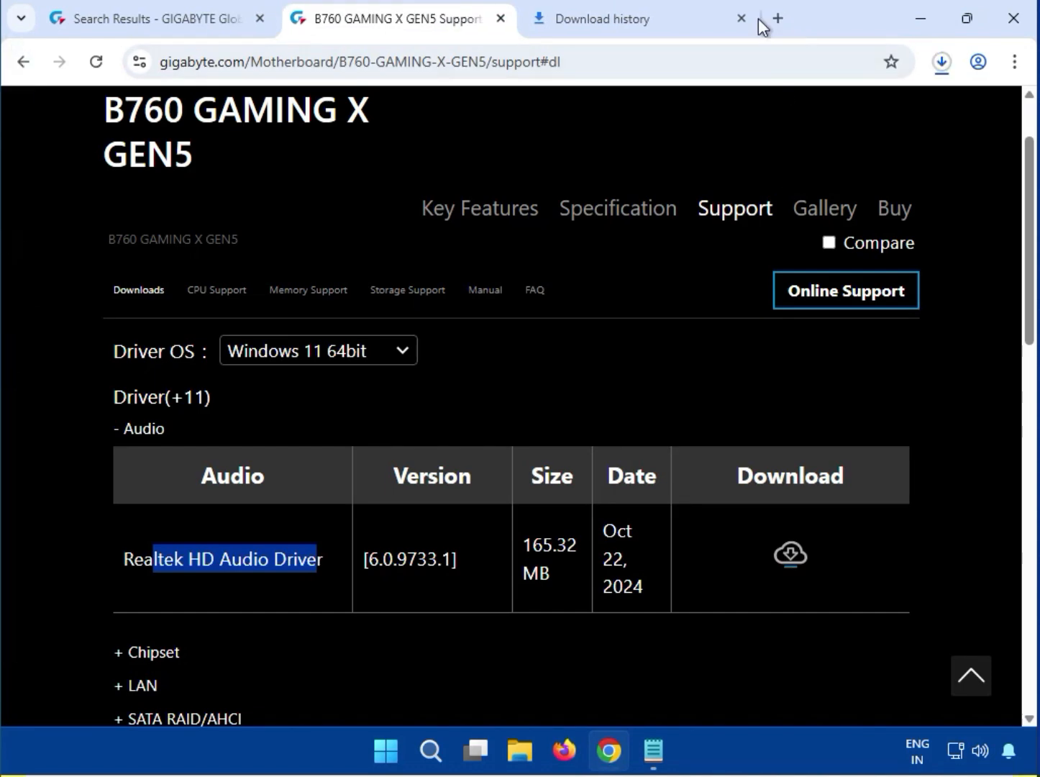
click(742, 18)
click(939, 65)
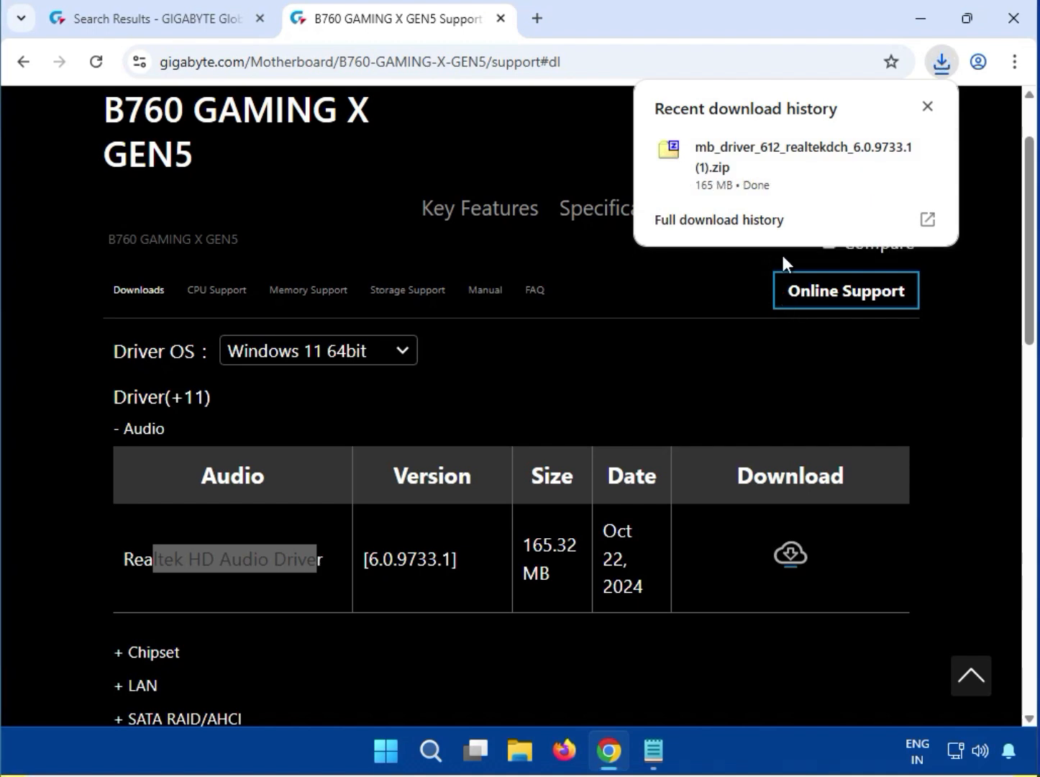
click(780, 185)
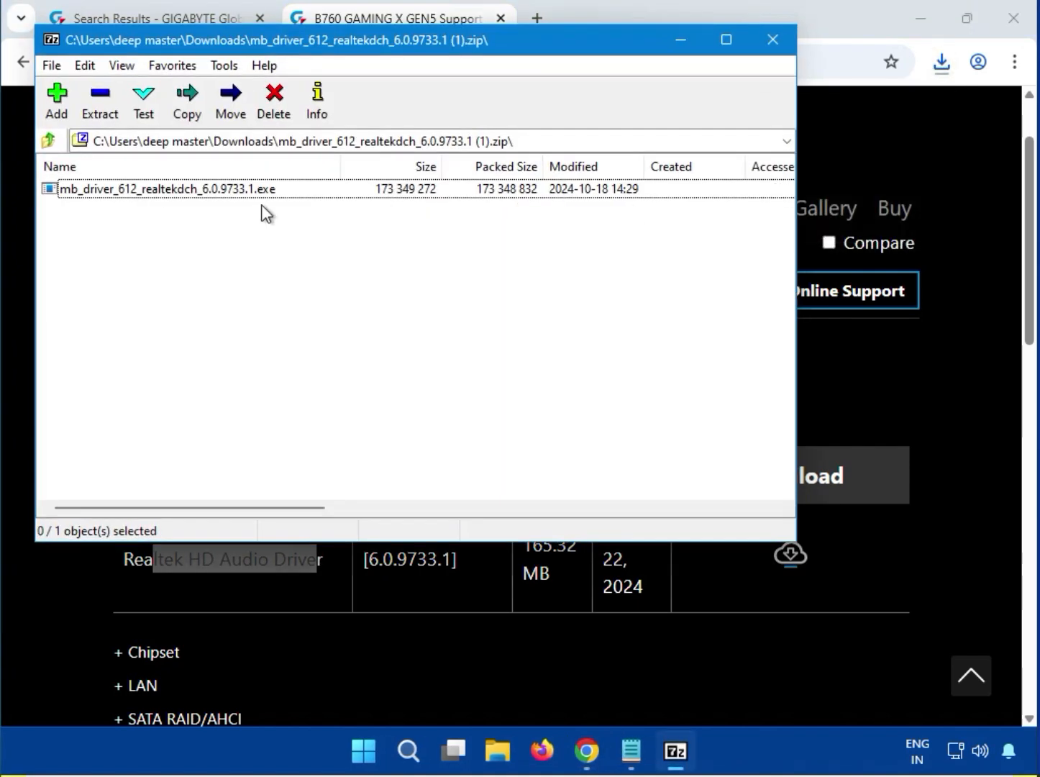
click(179, 193)
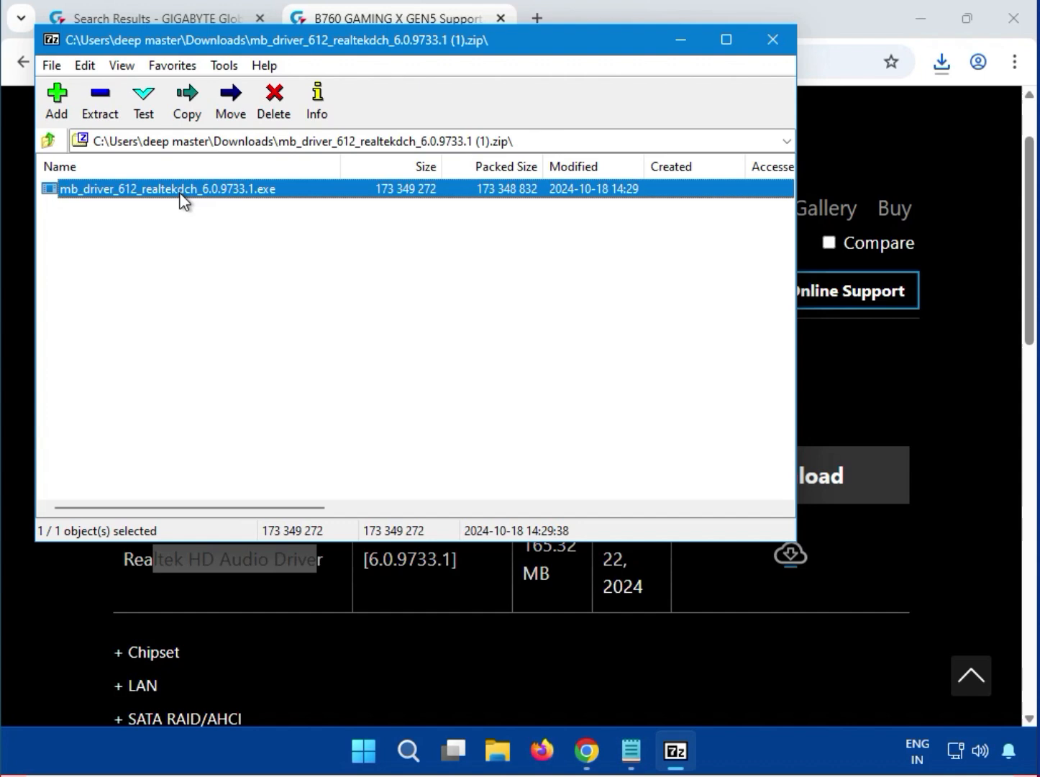
click(93, 114)
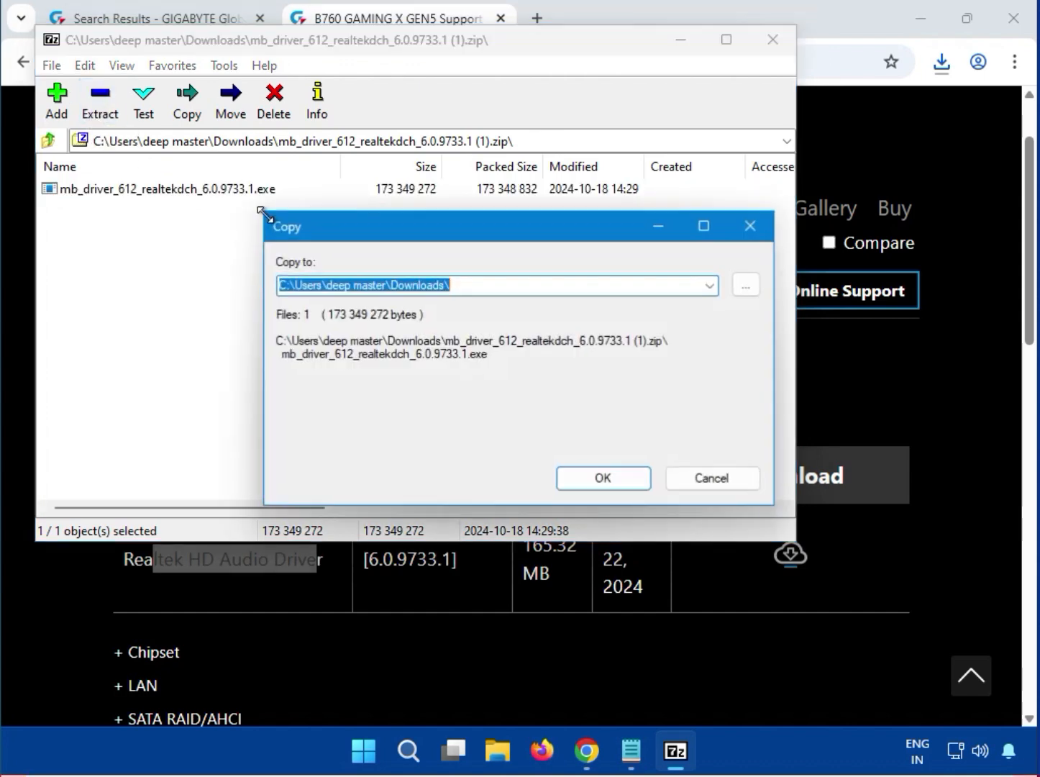
click(699, 477)
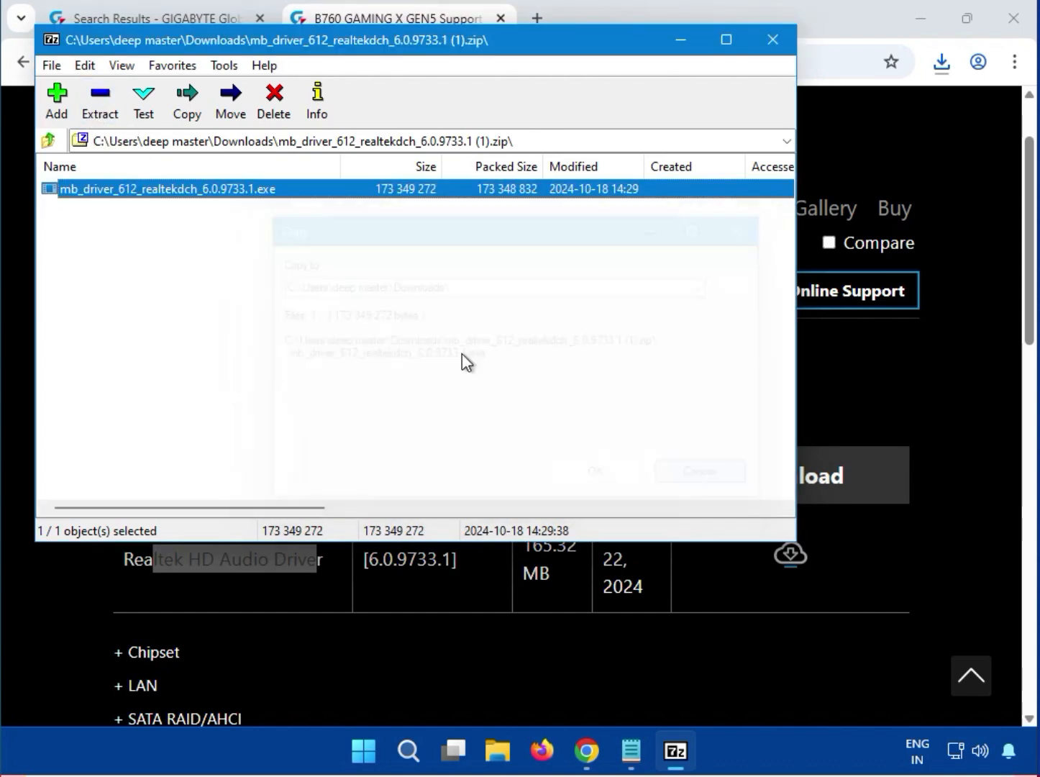
Step: Run mb_driver_612_realtekdch_6.0.9733.1.exe with permission to make changes, and close the archive once the installer finishes
double_click(181, 185)
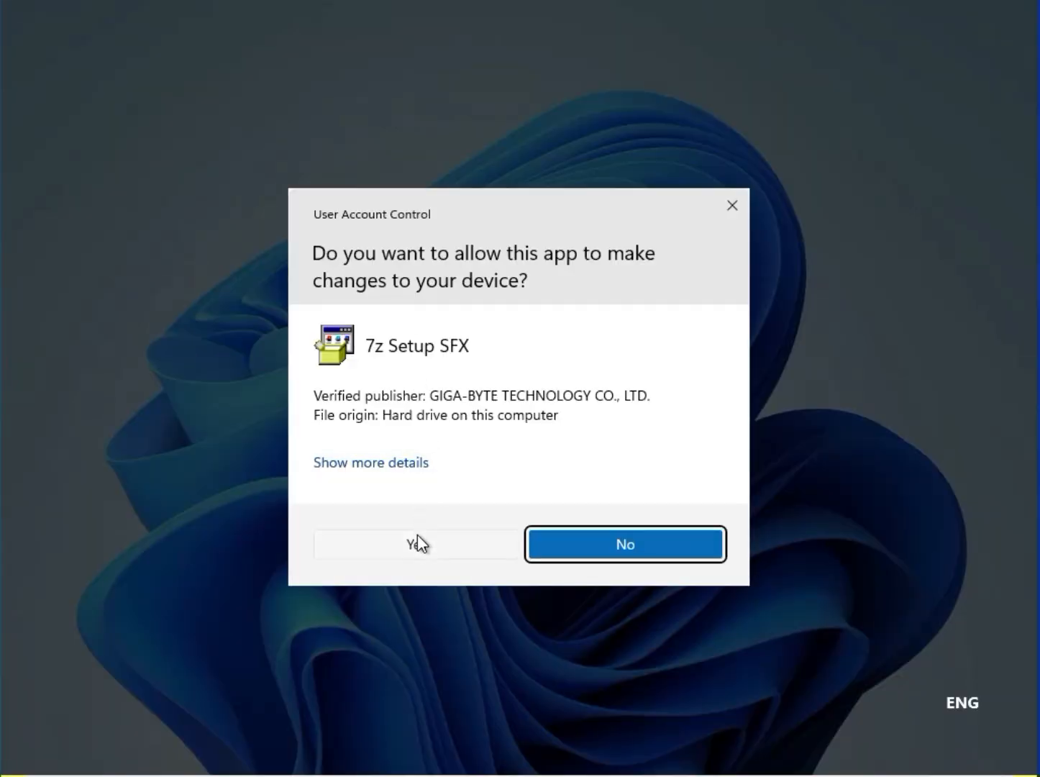
click(418, 544)
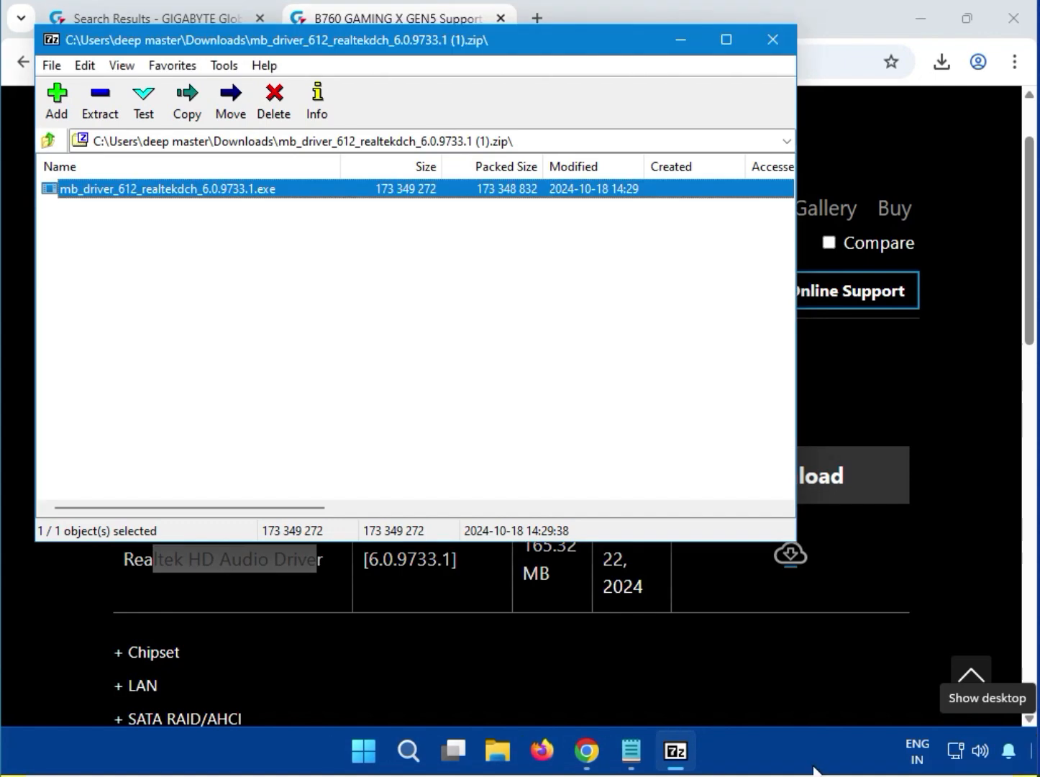
click(775, 43)
click(982, 404)
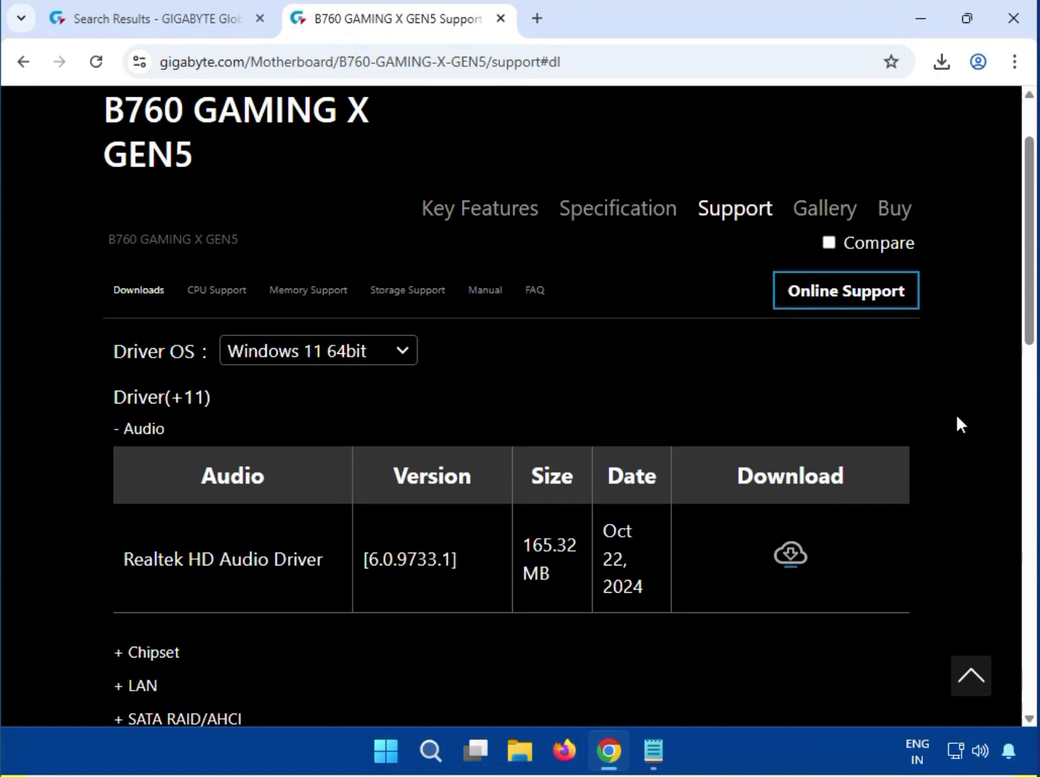
Step: Download the Intel Dynamic Tuning Technology (APO) Driver from the Chipset section and open its zip archive
scroll(791, 421, down, 3)
drag(225, 397, 330, 450)
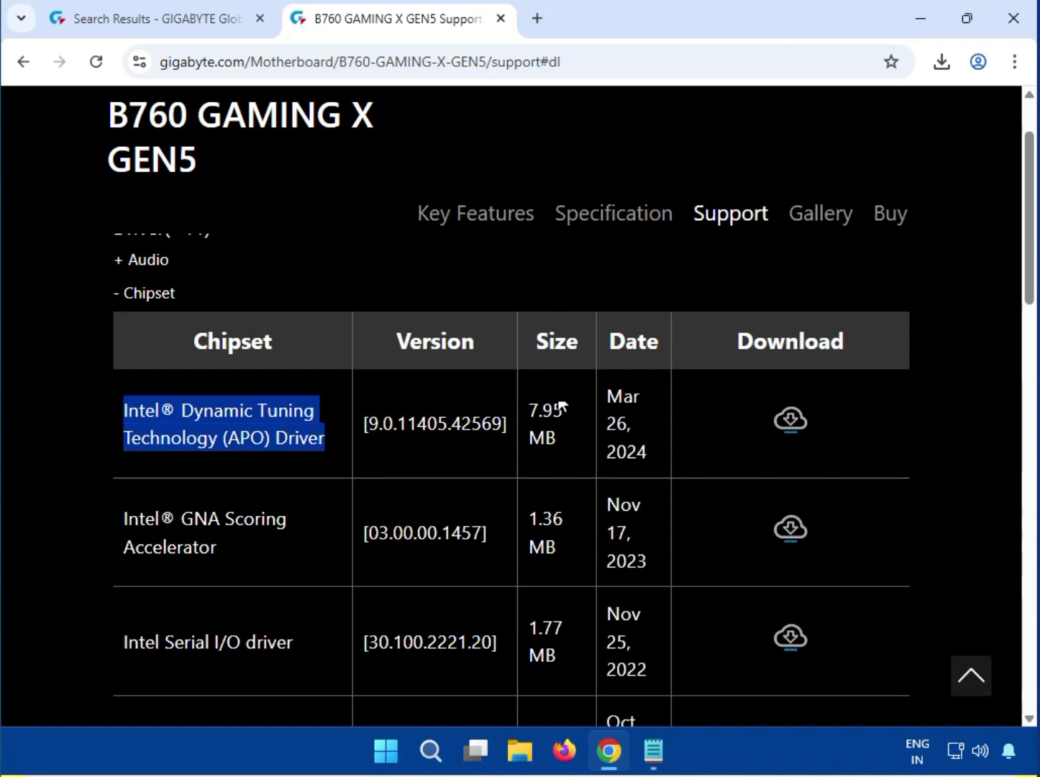
click(788, 422)
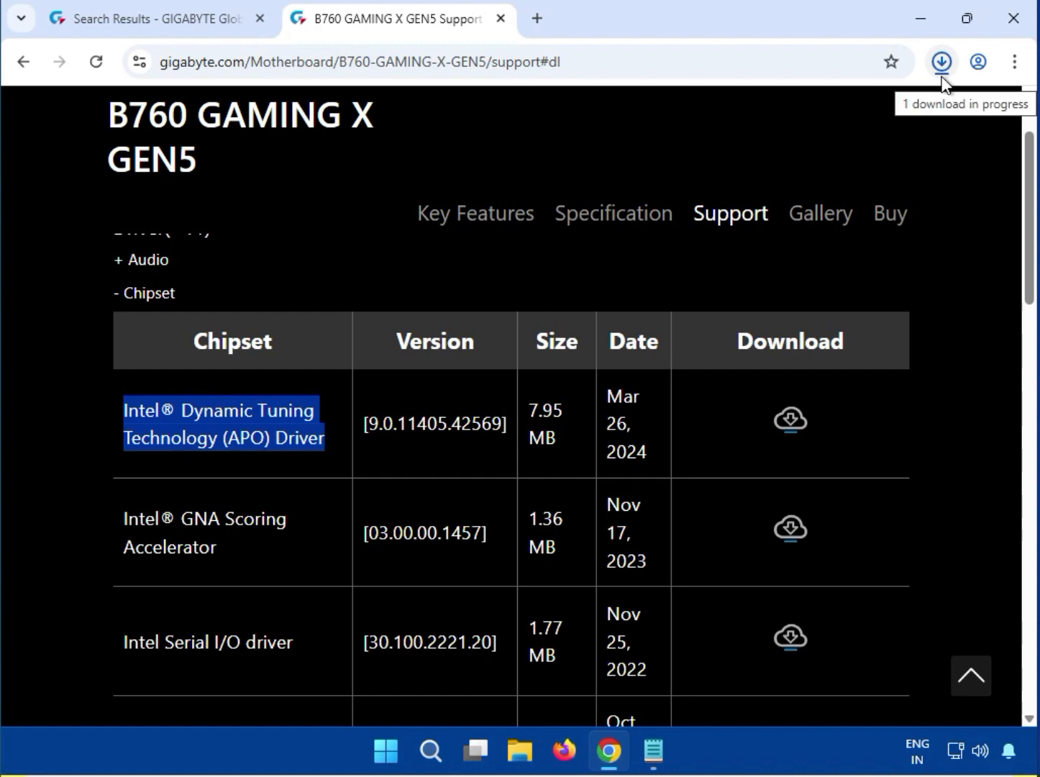
click(849, 131)
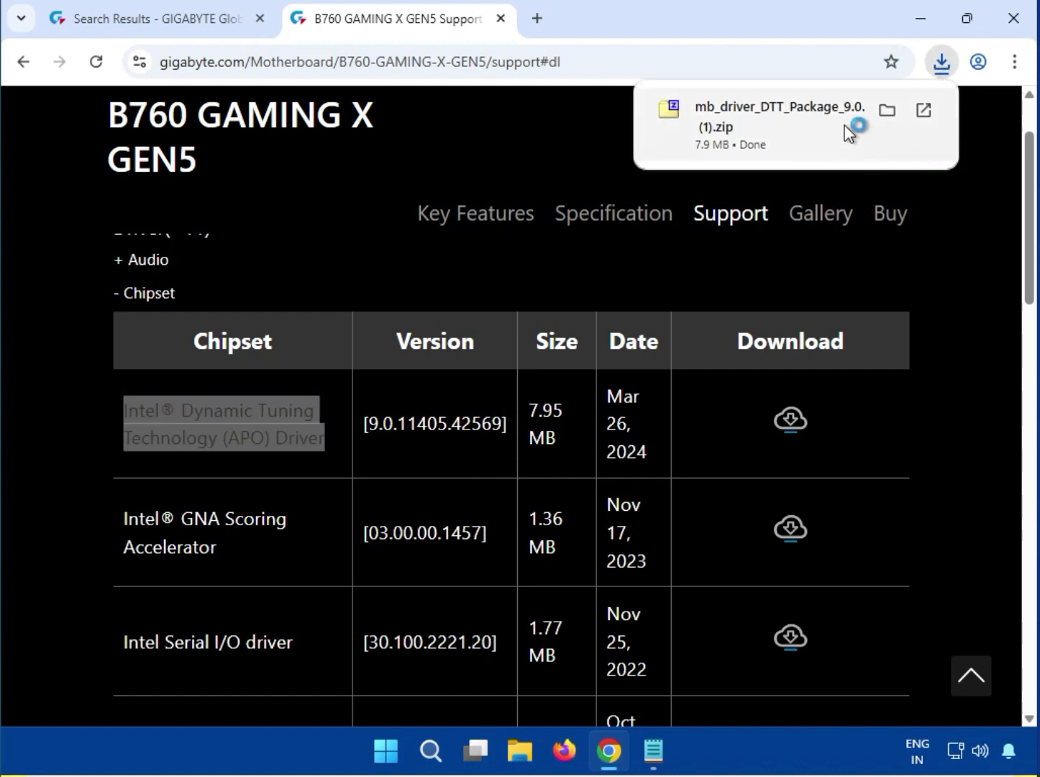
Step: Try to install DTT_Package_9.0.11405.42569.exe with permission to make changes, dismiss its message and close the archive
double_click(225, 187)
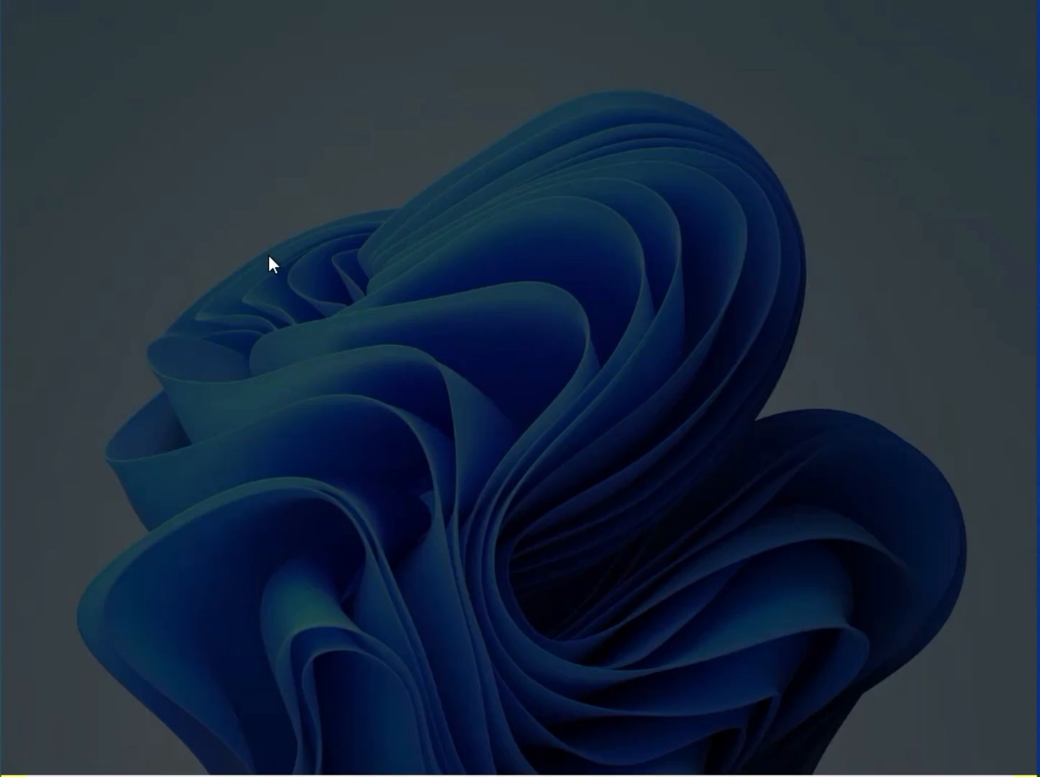
click(358, 544)
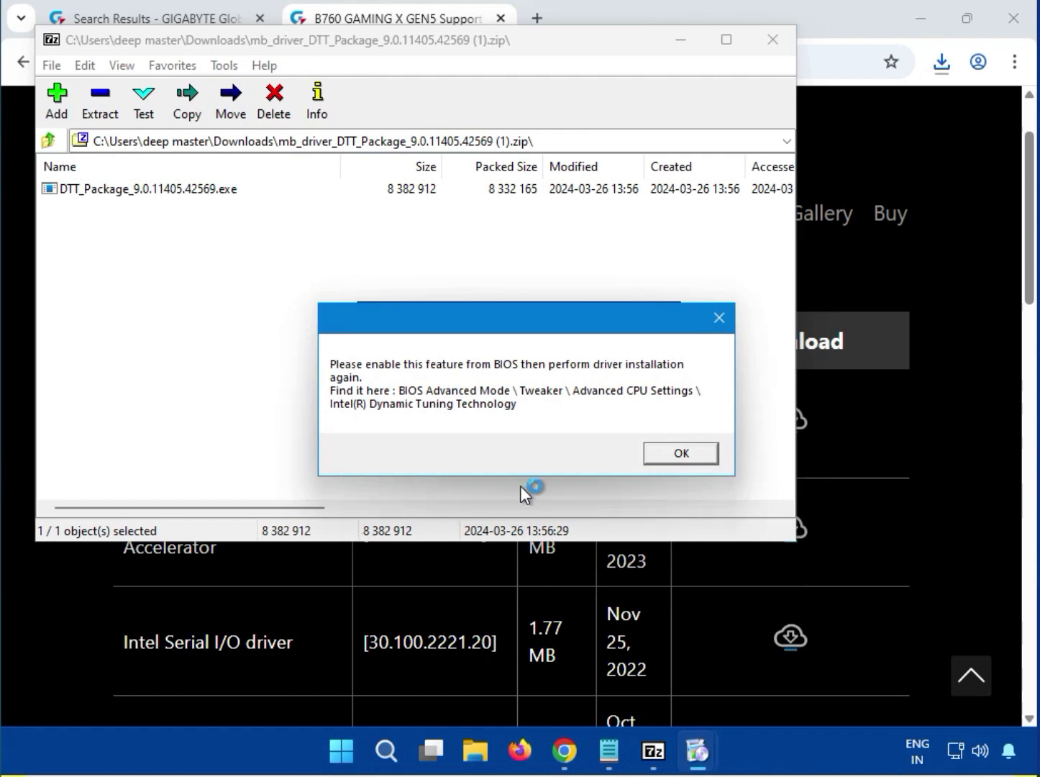
click(674, 450)
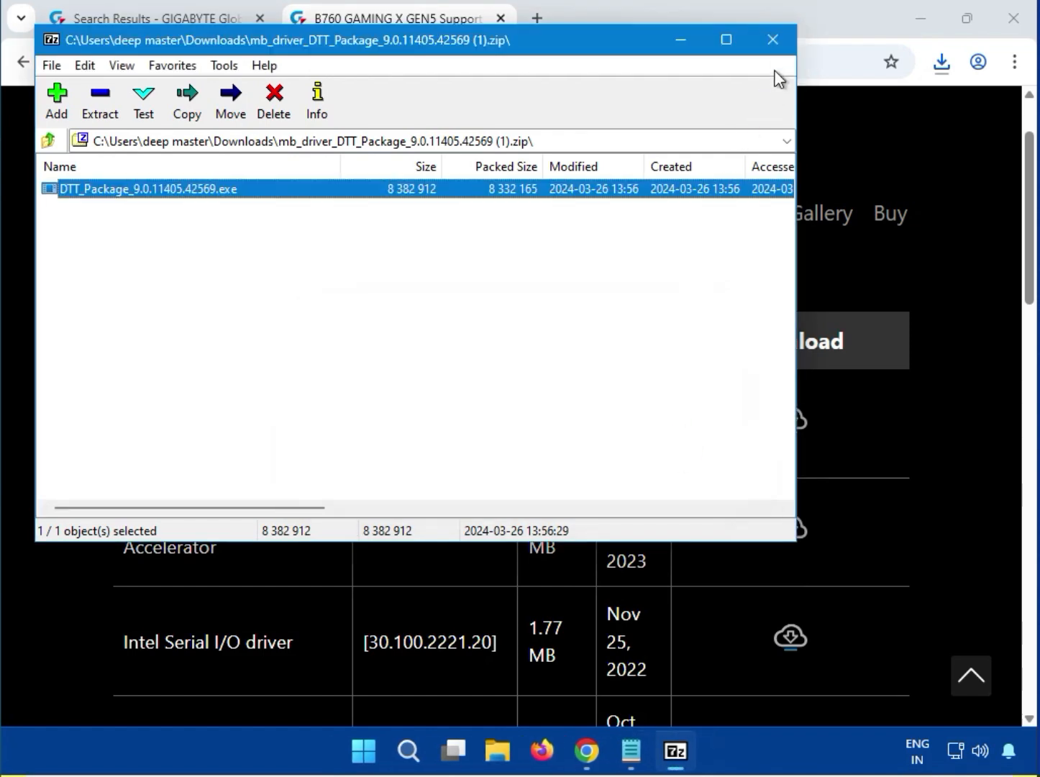
click(777, 48)
click(927, 373)
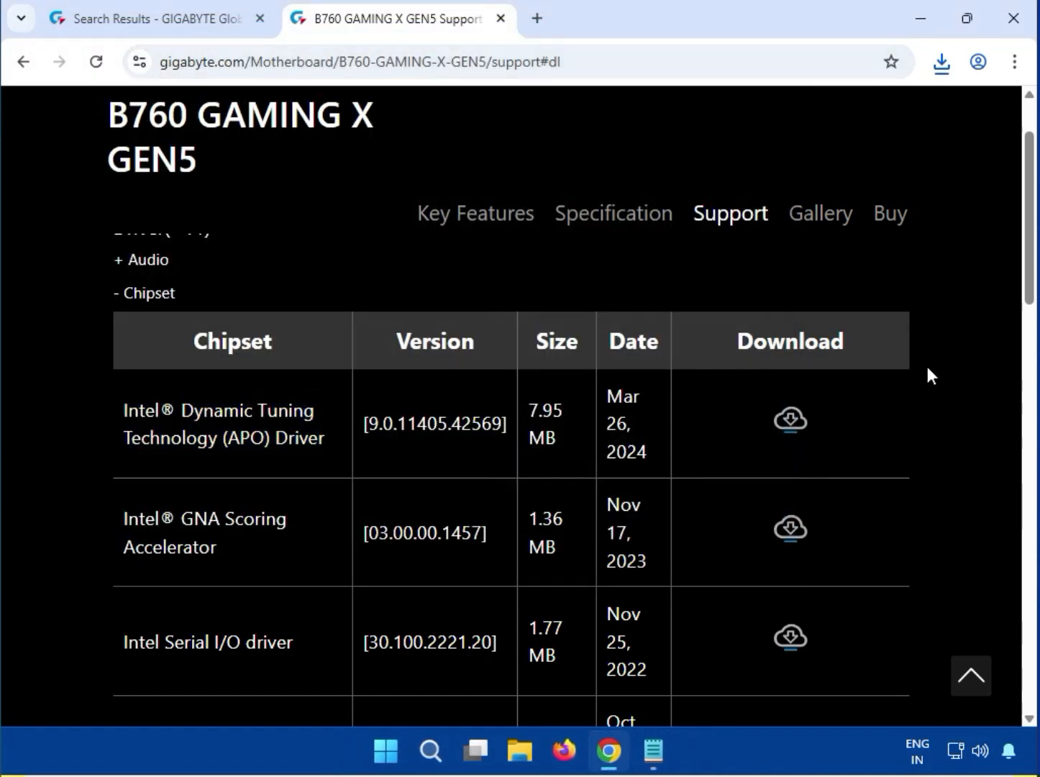
Step: Expand the LAN driver section and download the Realtek LAN Driver, version 11.21.0903.2024
scroll(928, 371, down, 7)
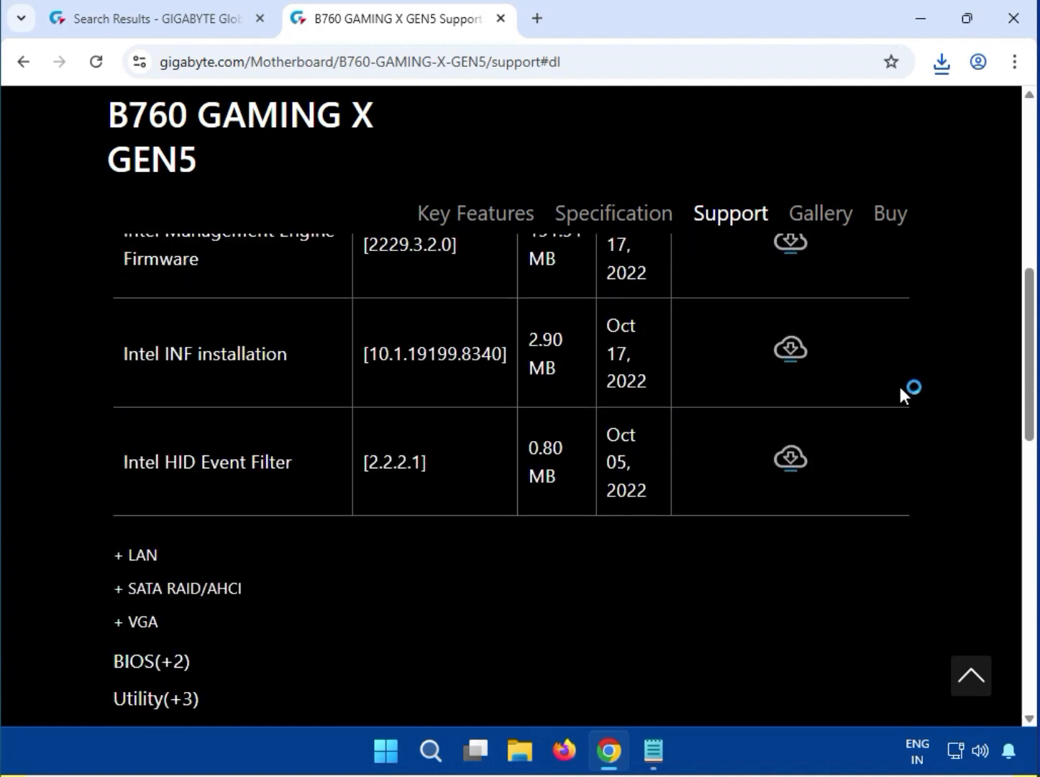
double_click(122, 553)
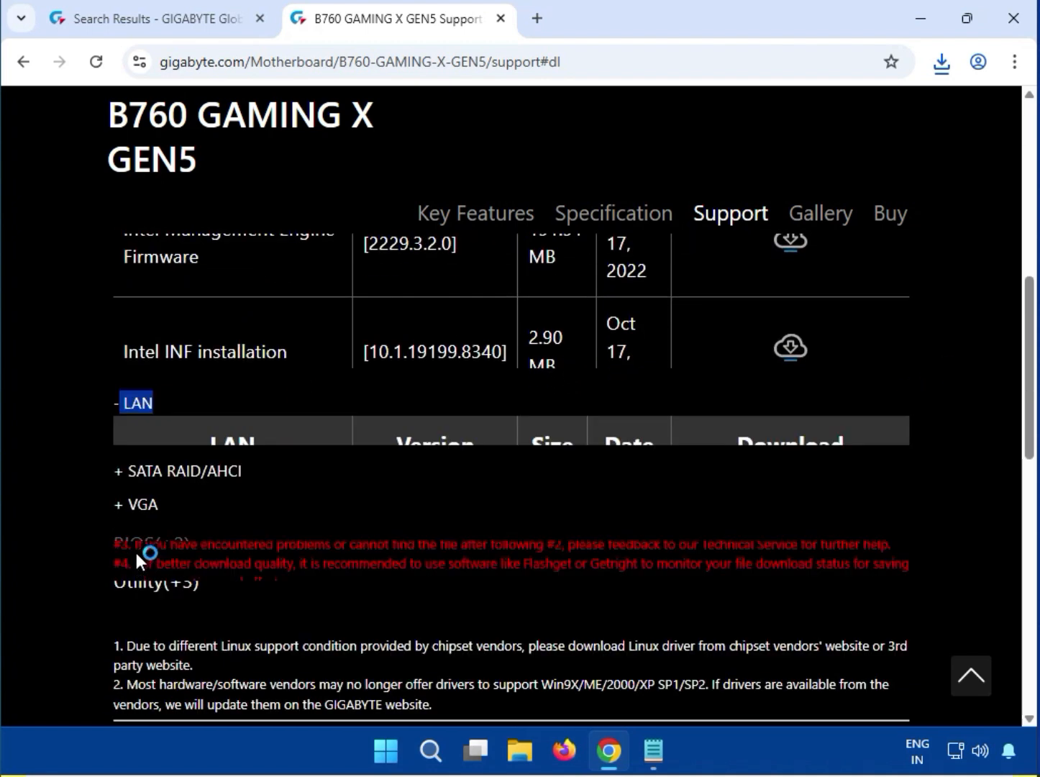
scroll(148, 554, up, 5)
scroll(149, 554, up, 5)
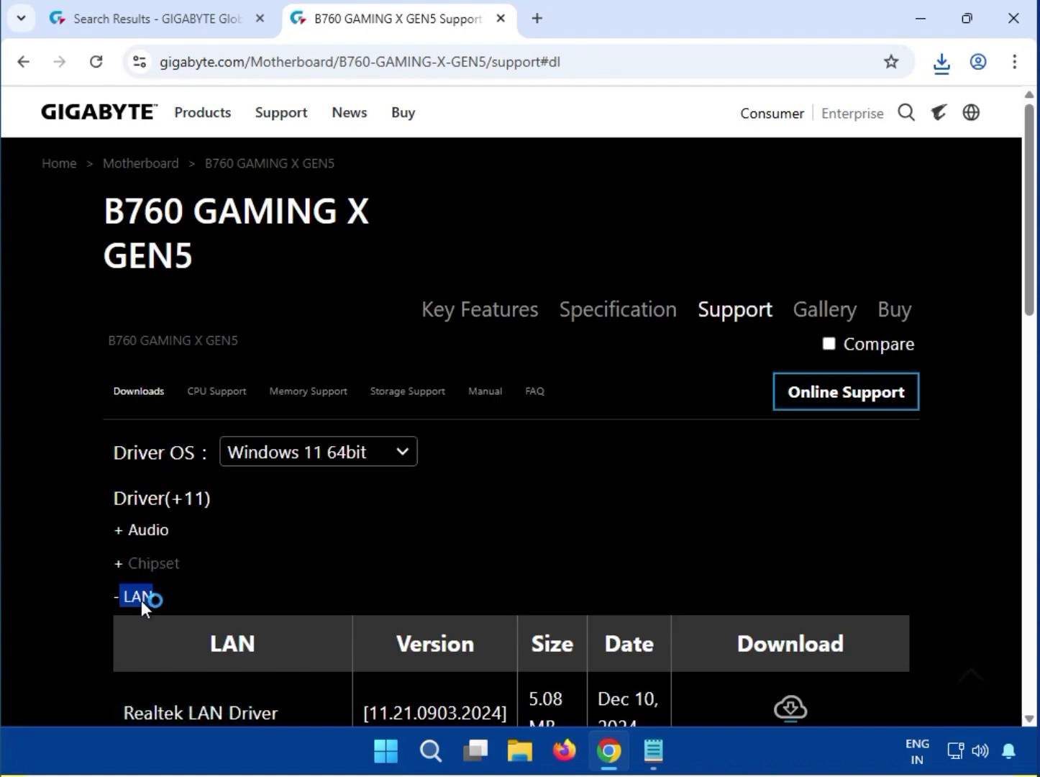
scroll(141, 604, down, 5)
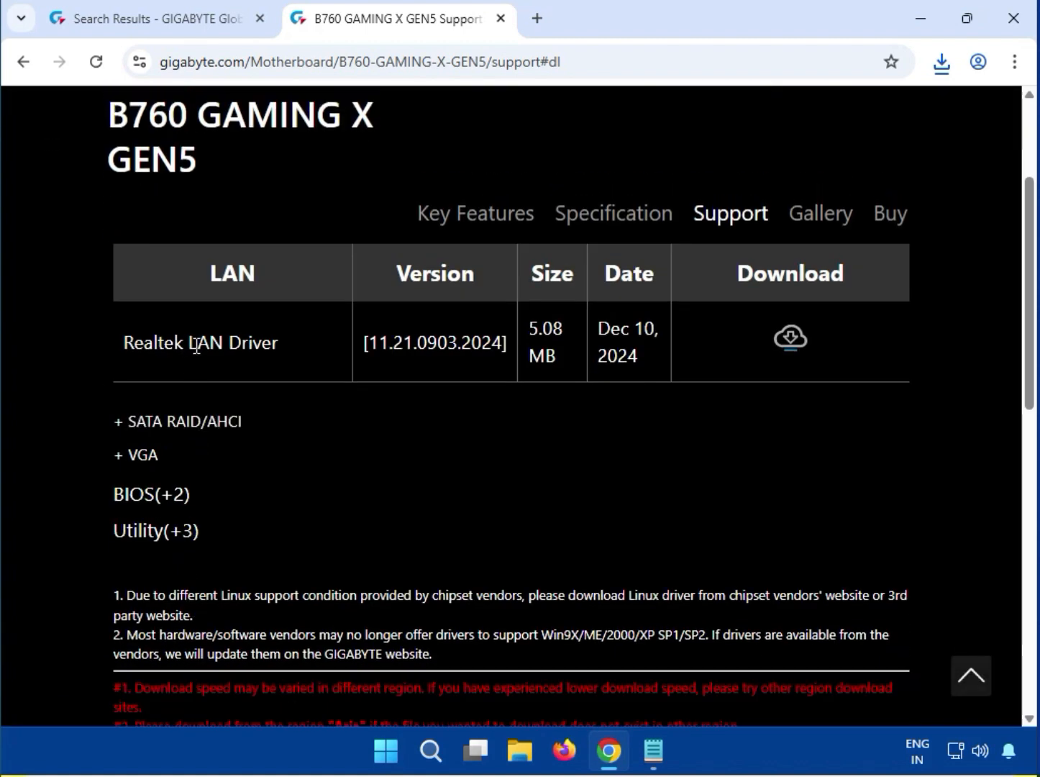
drag(184, 343, 277, 343)
click(93, 366)
click(790, 340)
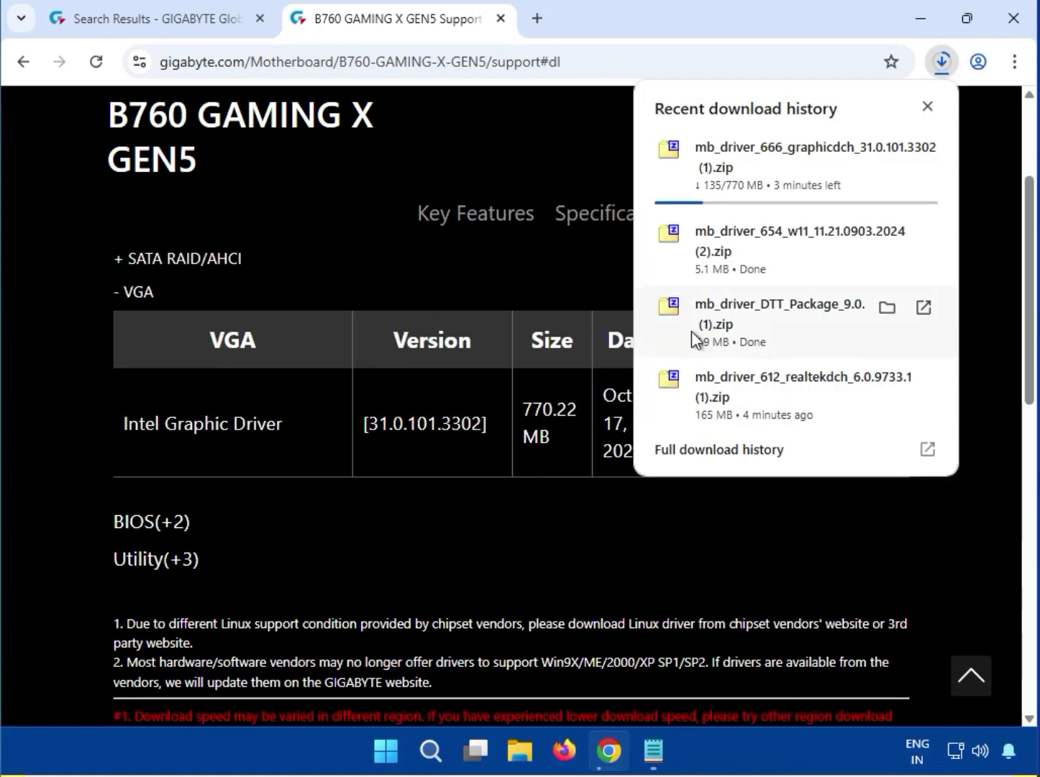
Step: Open the downloaded LAN driver archive mb_driver_654_w11_11.21.0903.2024 (2).zip from the recent downloads
click(792, 175)
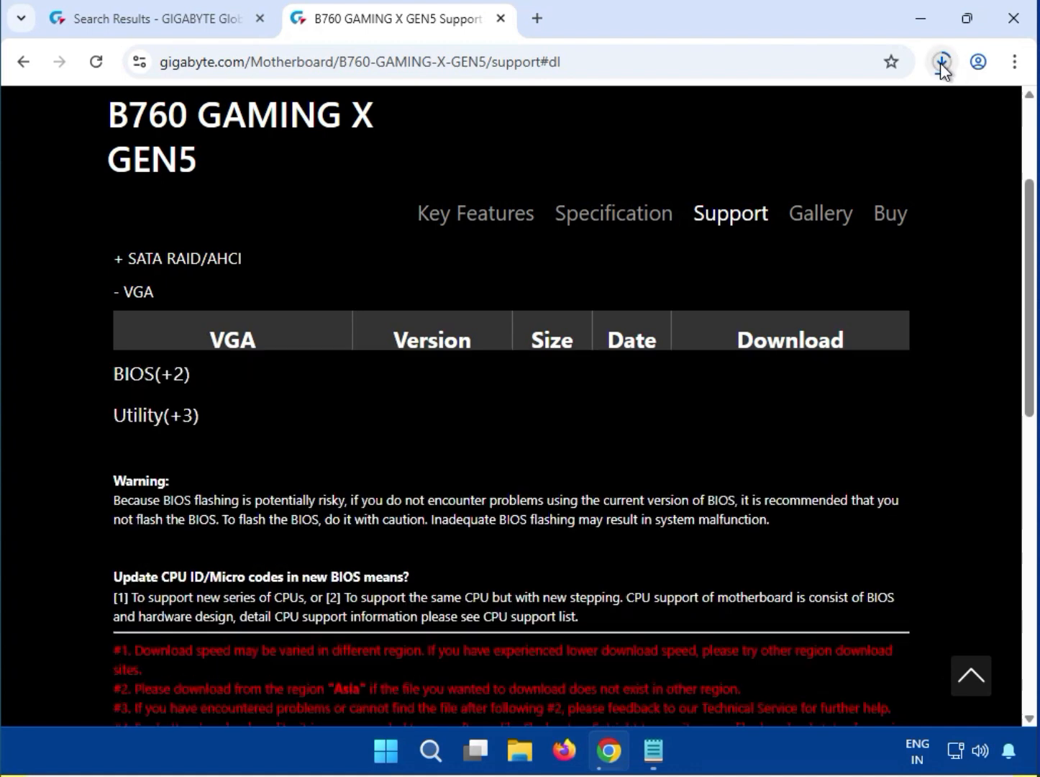
click(940, 62)
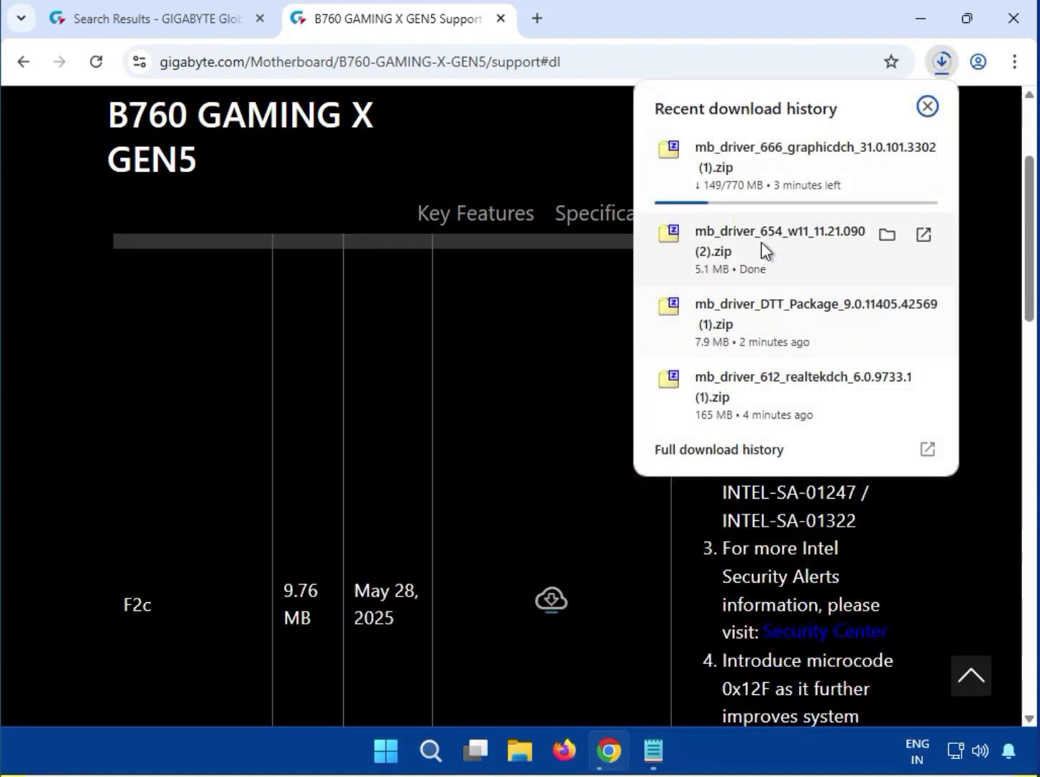
click(750, 241)
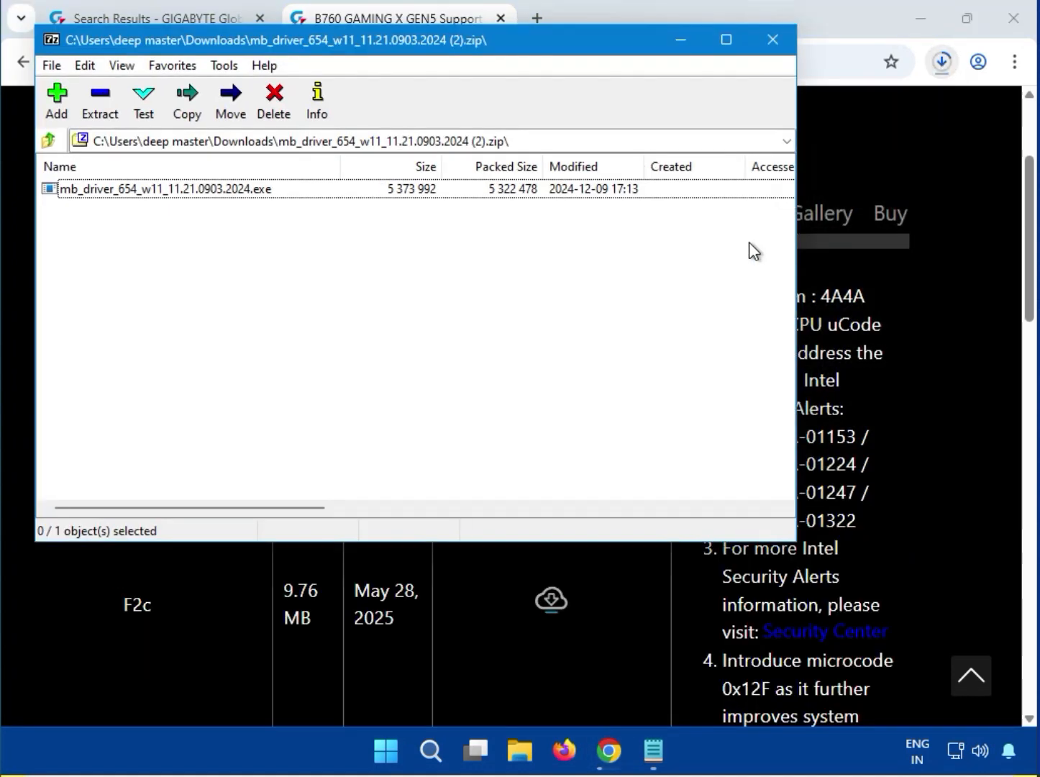
Step: Run mb_driver_654_w11_11.21.0903.2024.exe with permission to make changes, and close the archive once the installer finishes
double_click(144, 188)
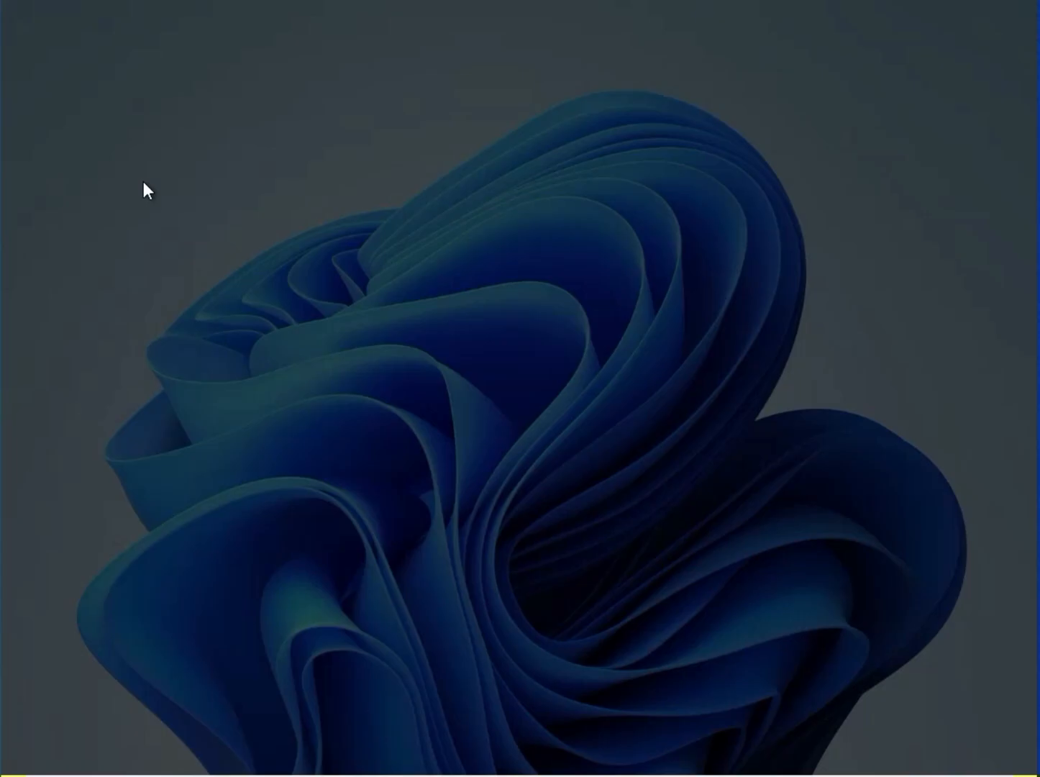
click(406, 541)
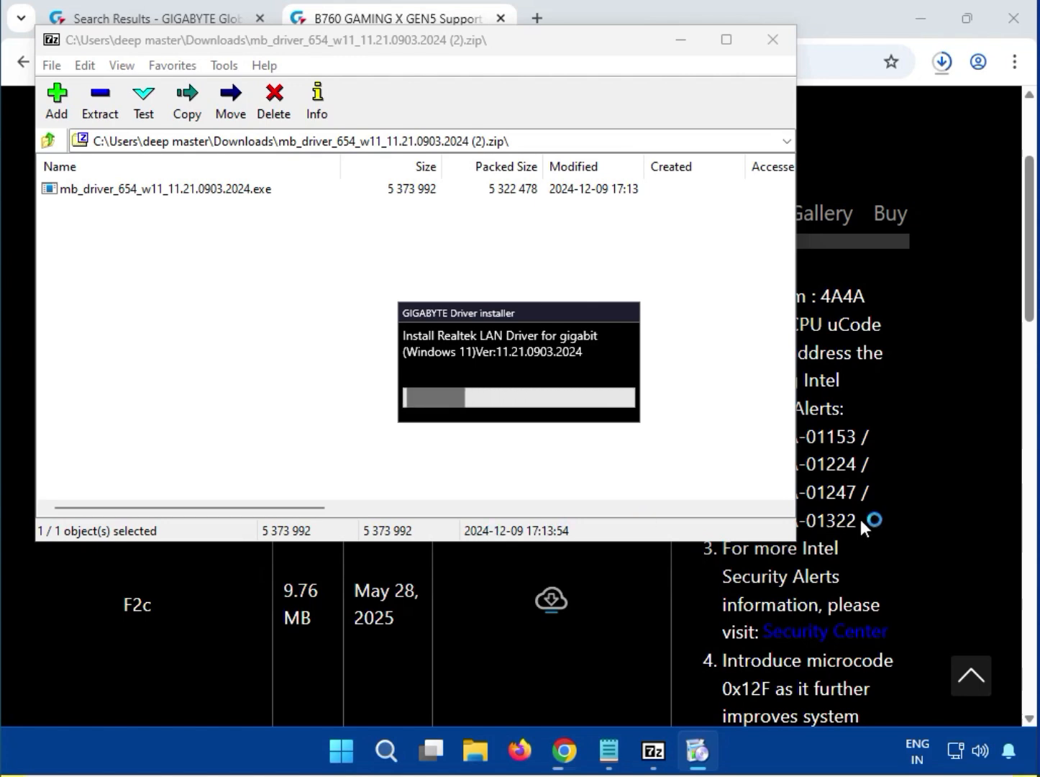
scroll(869, 516, up, 3)
scroll(869, 516, up, 3)
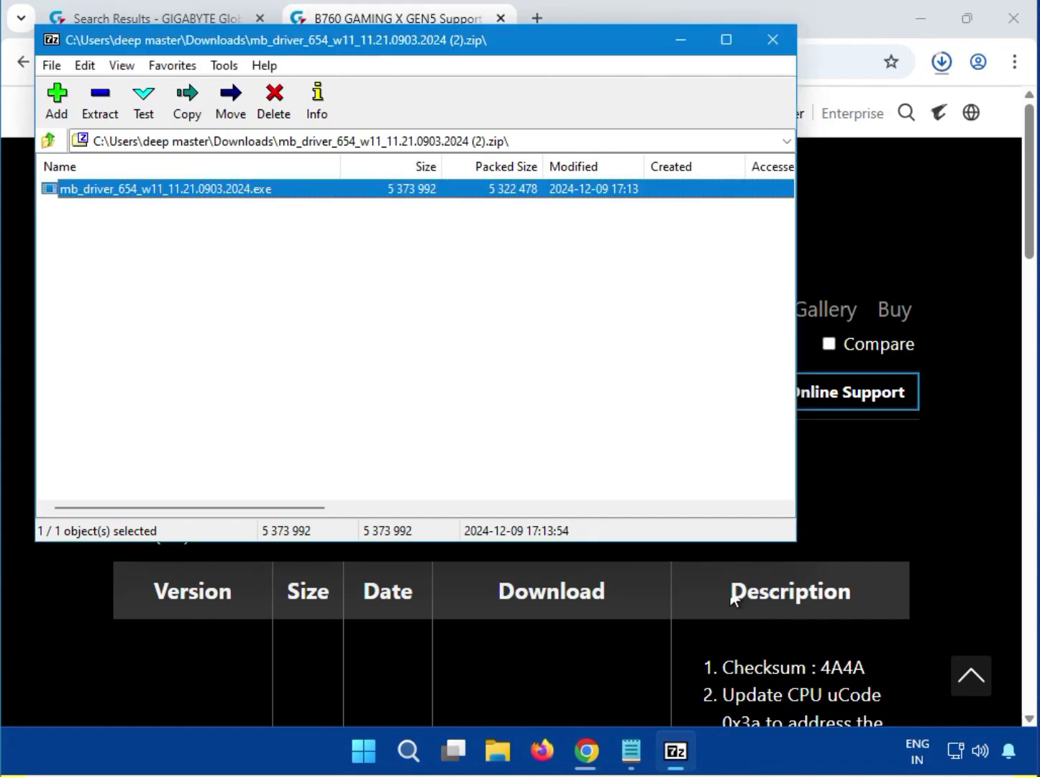
click(766, 45)
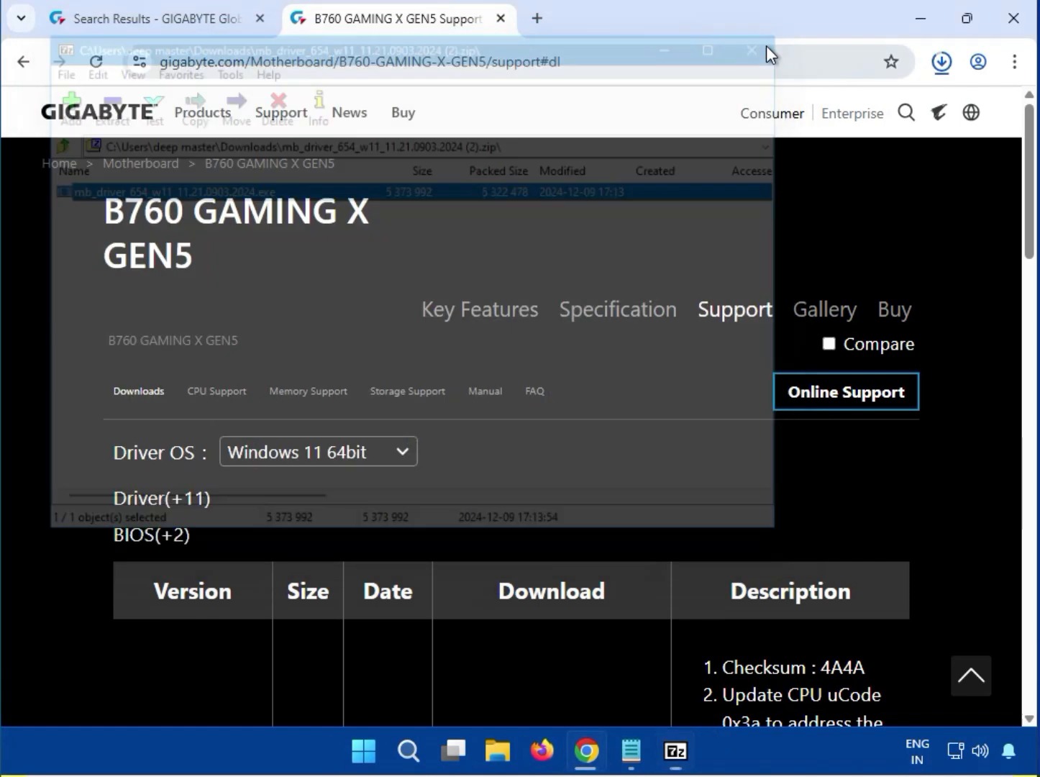
Step: Expand the driver list's VGA section and download the Intel Graphic Driver, version 31.0.101.3302
click(179, 501)
scroll(267, 498, down, 3)
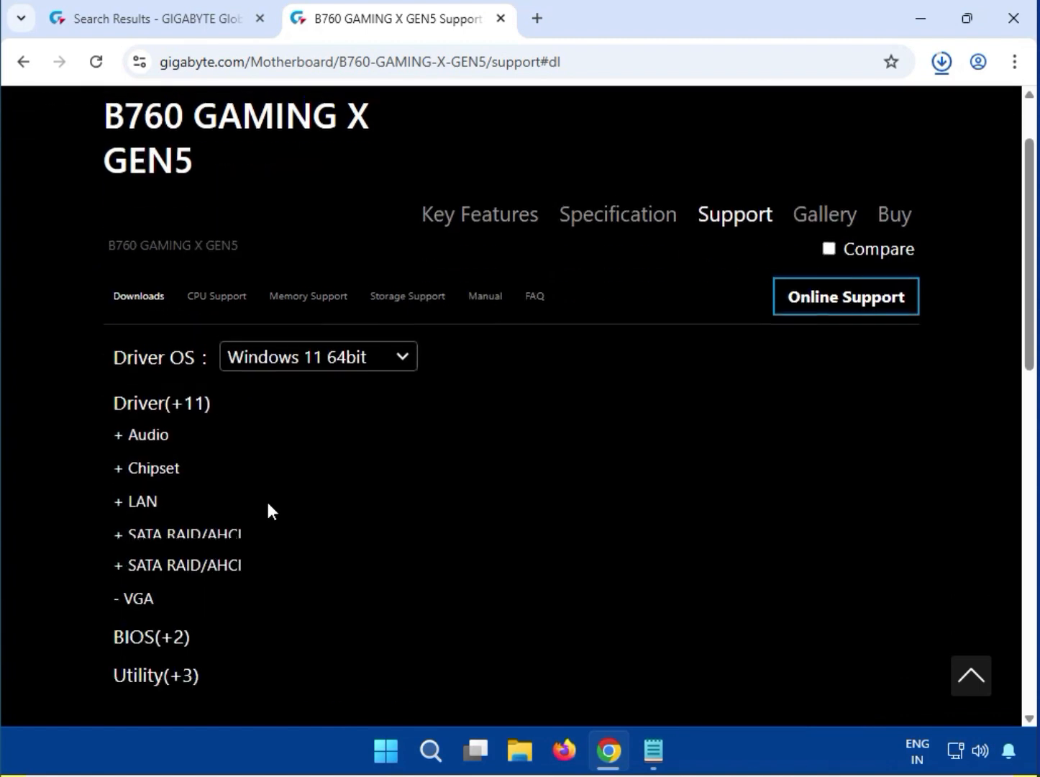
scroll(266, 499, up, 1)
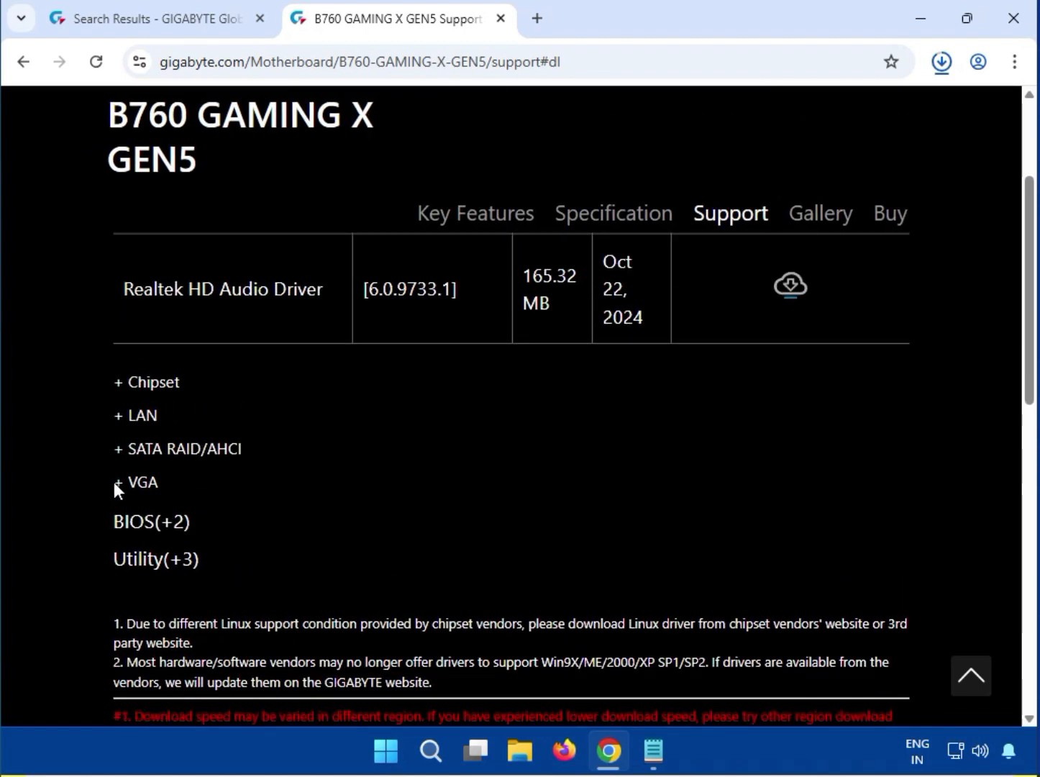
click(122, 478)
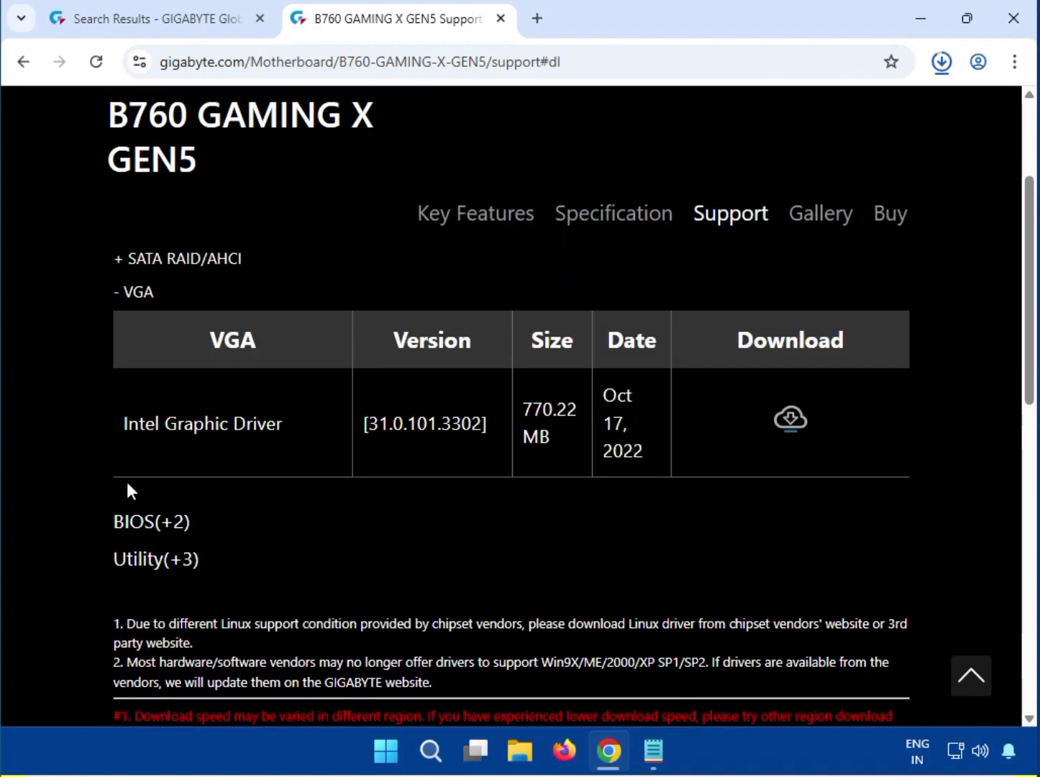
drag(136, 427, 284, 421)
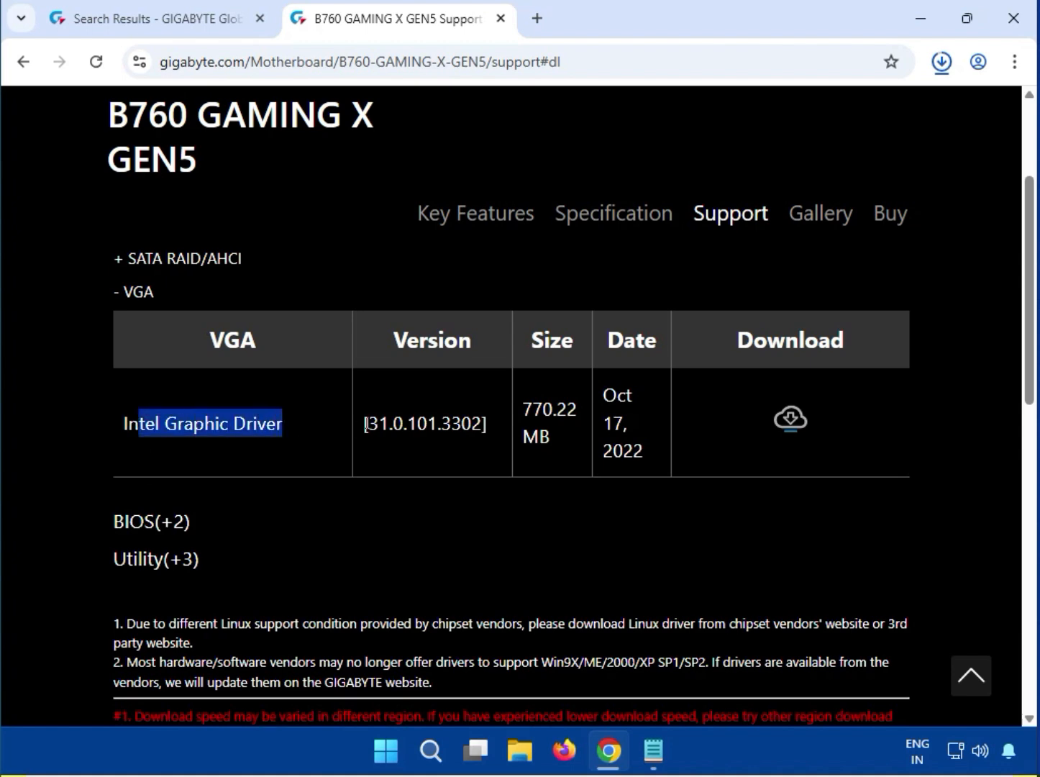
drag(521, 408, 557, 408)
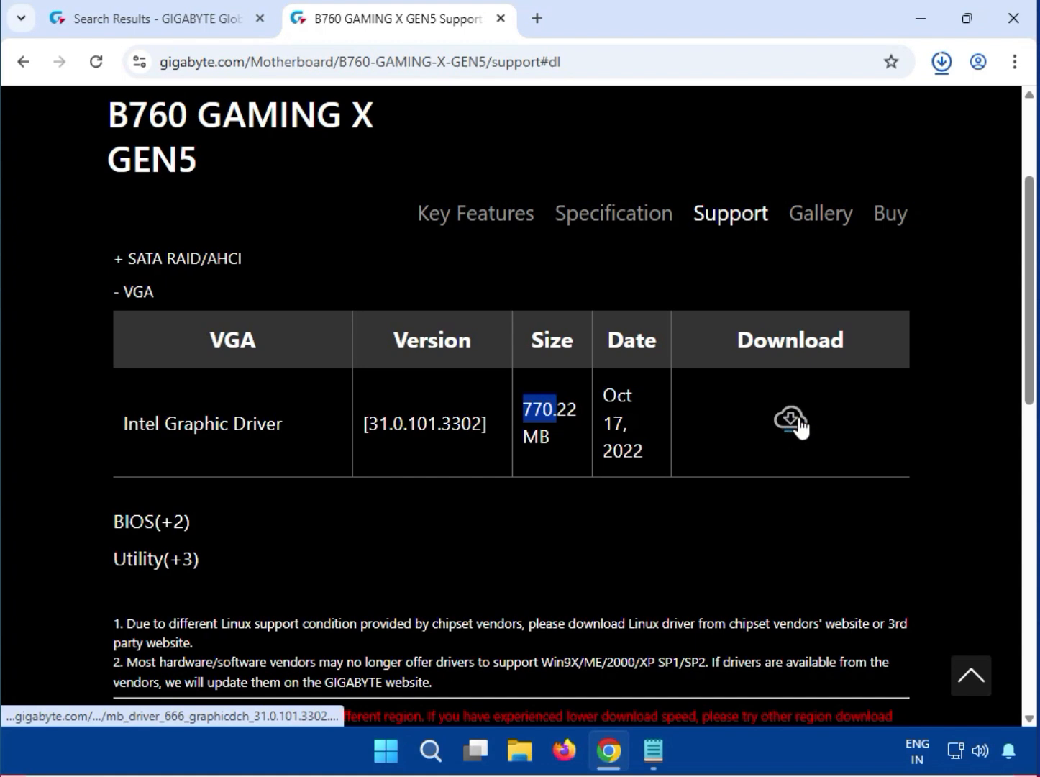
Step: Open the downloaded graphics driver archive mb_driver_666_graphicdch_31.0.101.3302 (1).zip from the recent downloads once its download finishes
click(941, 62)
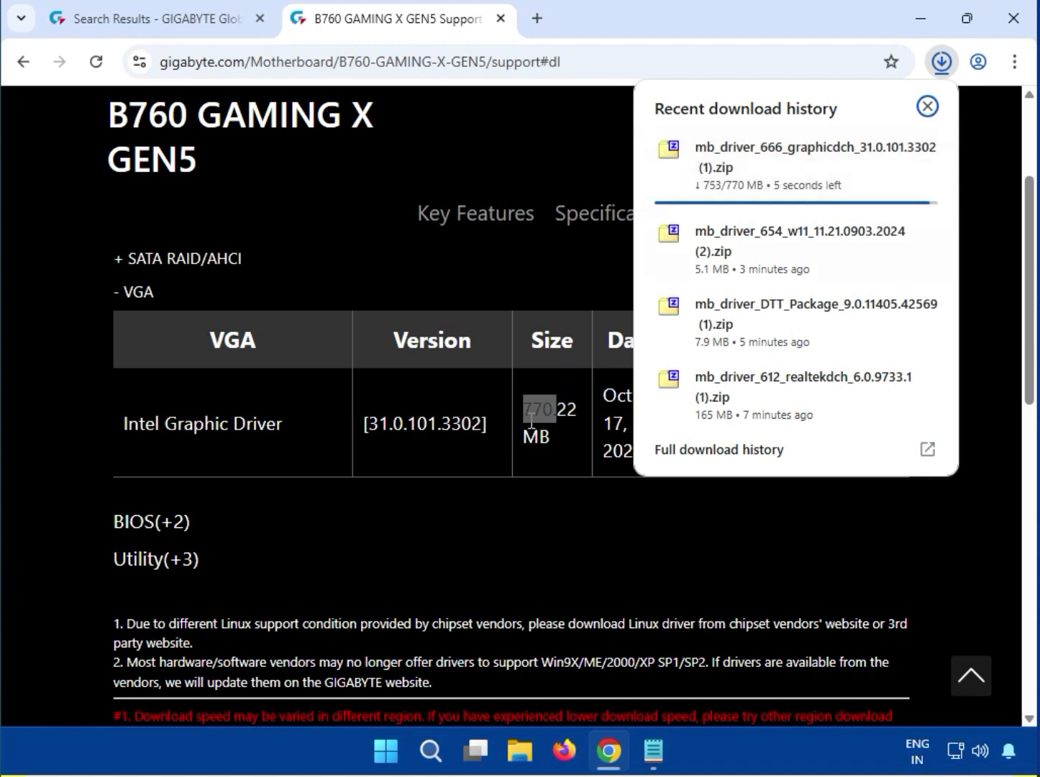
click(565, 435)
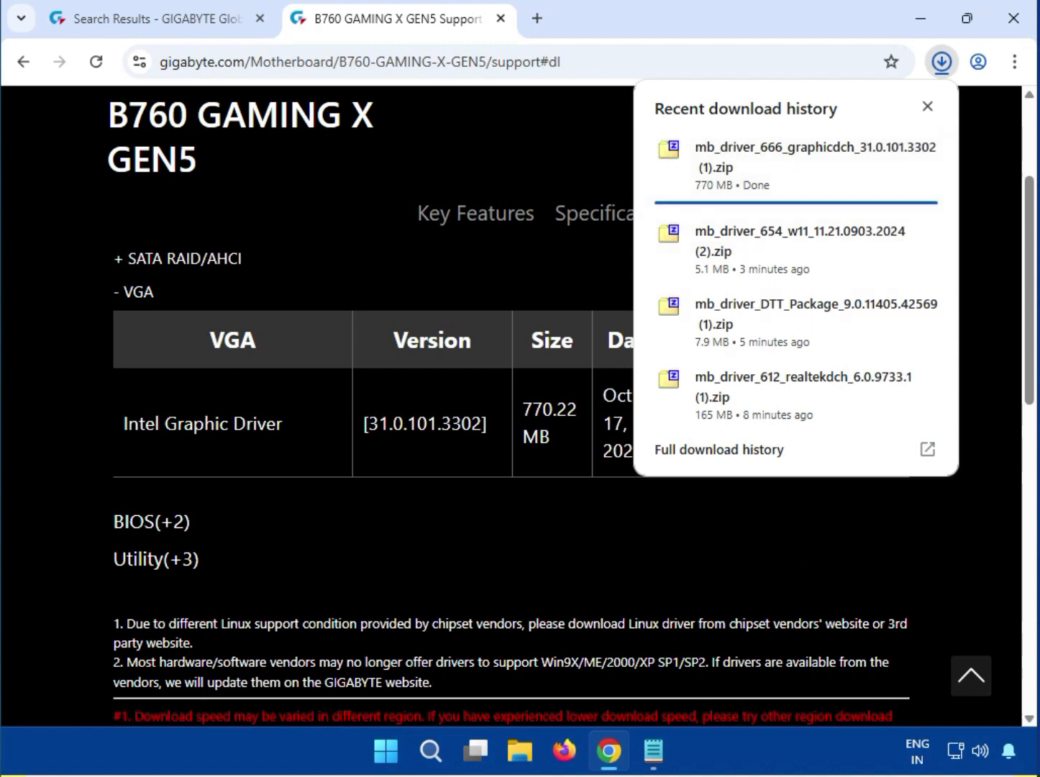
click(742, 172)
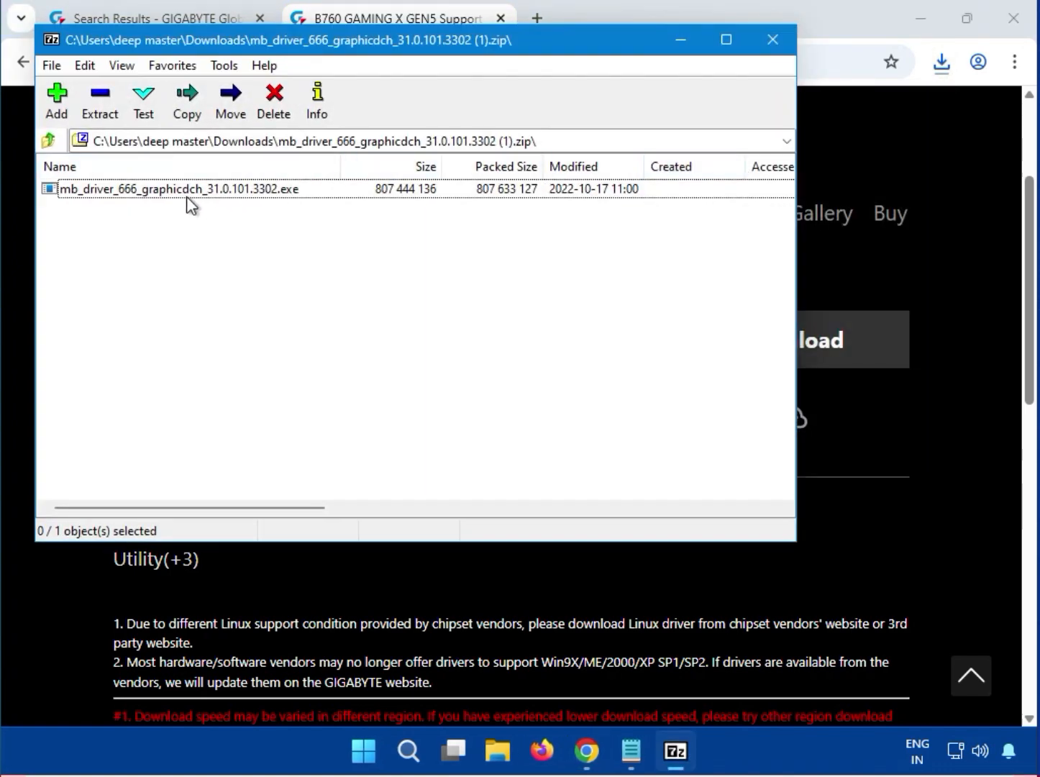
Step: Run mb_driver_666_graphicdch_31.0.101.3302.exe from the archive and allow it to make changes to the device
click(186, 197)
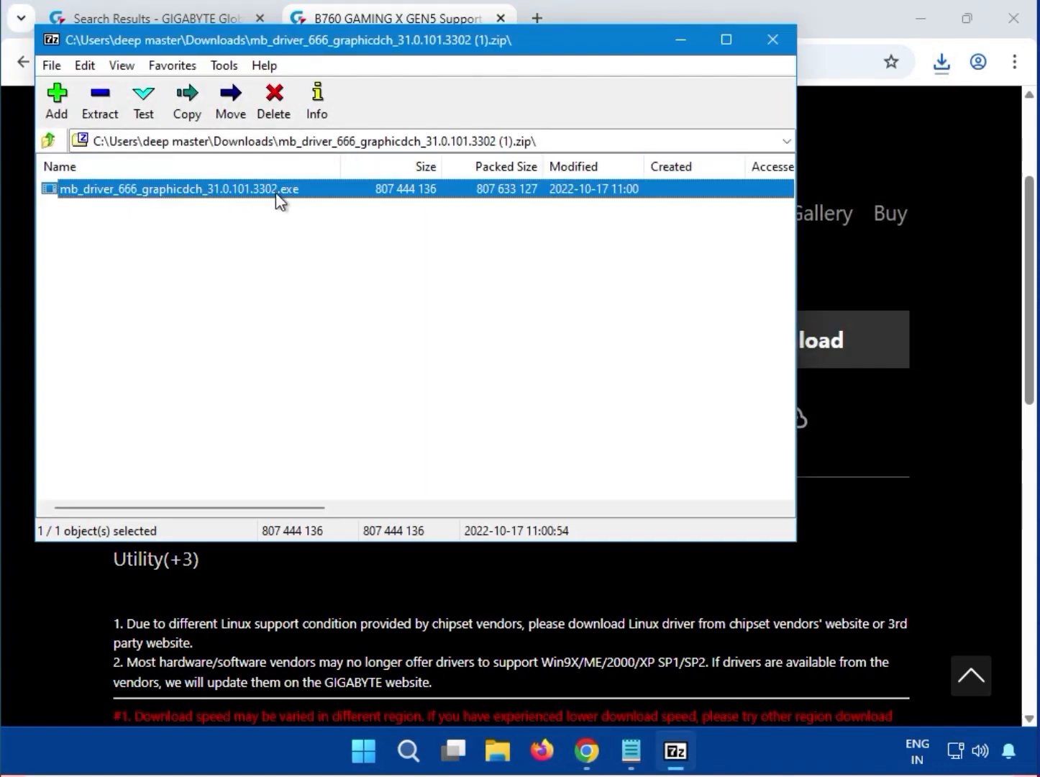
double_click(228, 185)
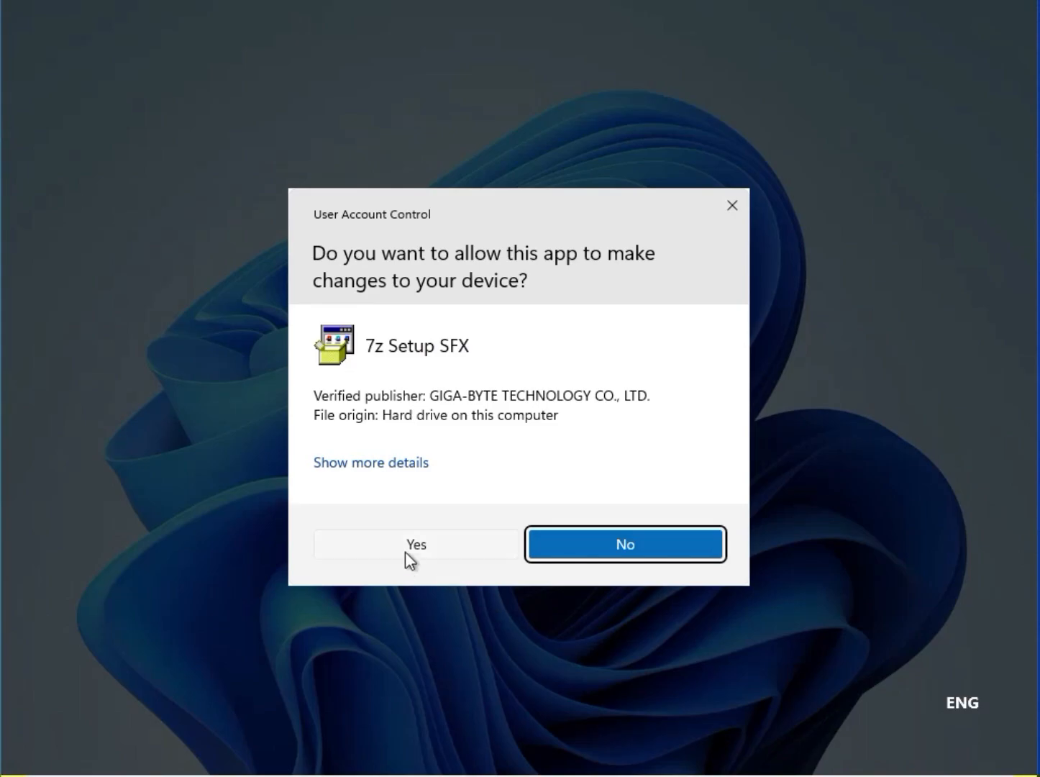
click(404, 549)
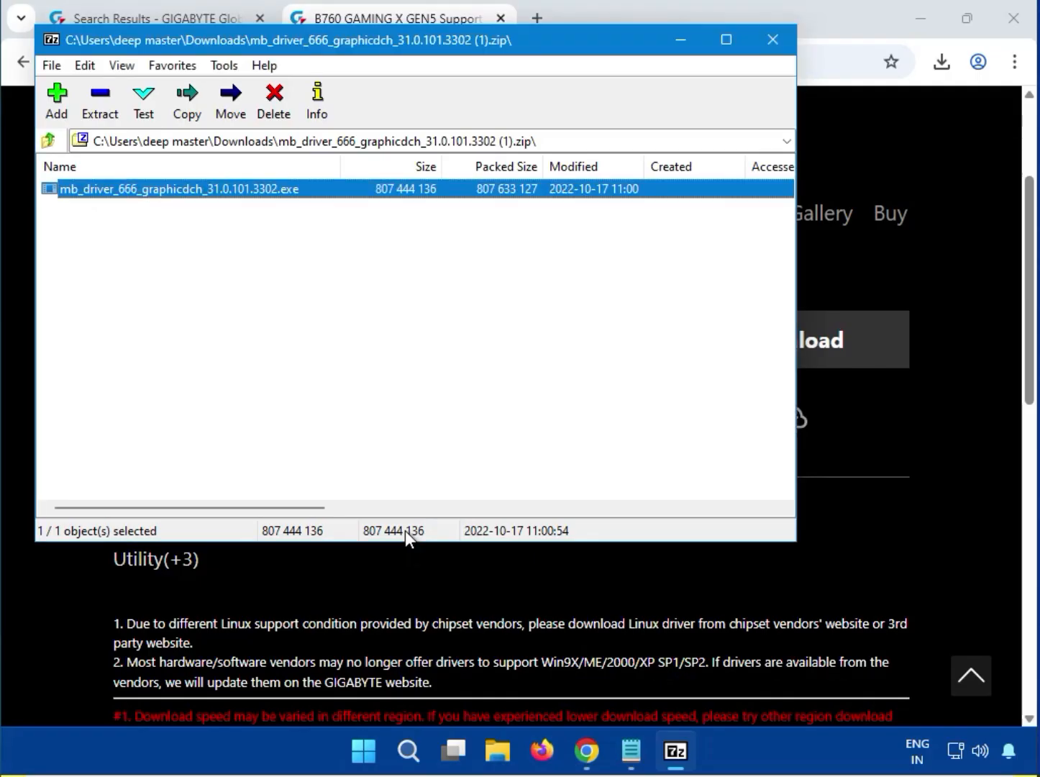